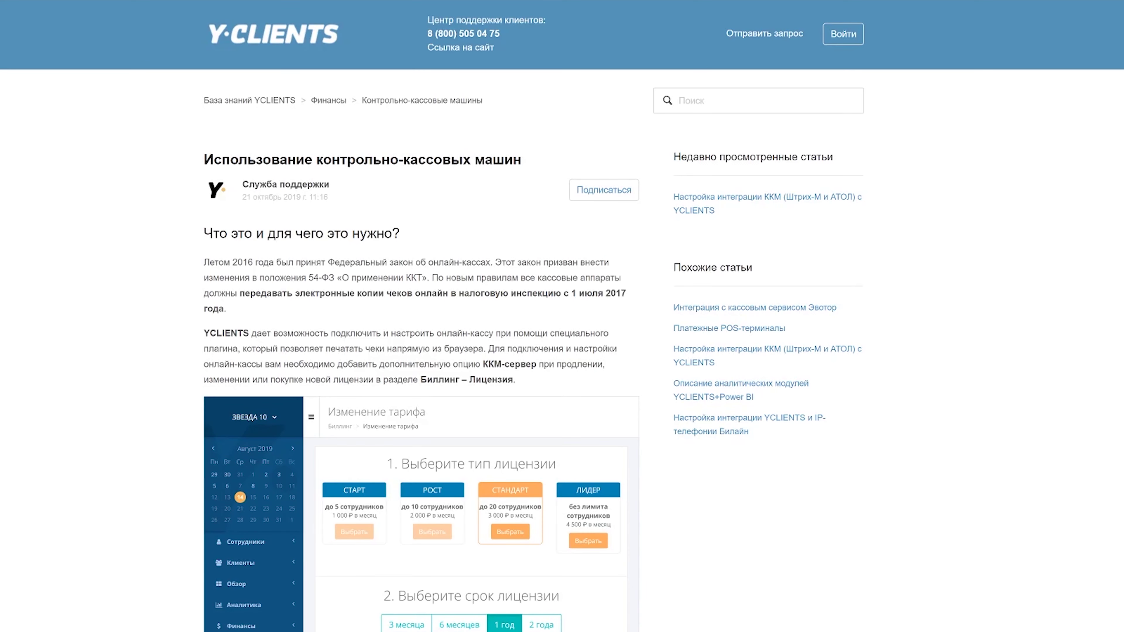
Step: Review the article on the ККМ-Сервер option, then open the licence change form in YCLIENTS billing and go to its additional options
scroll(163, 279, down, 20)
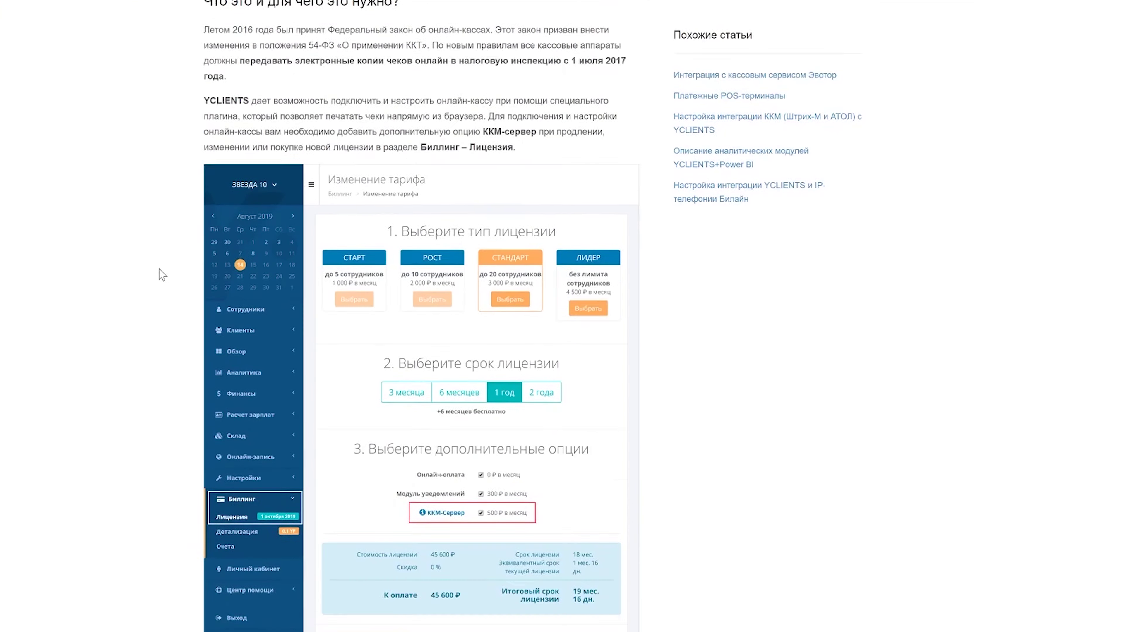
scroll(163, 275, down, 3)
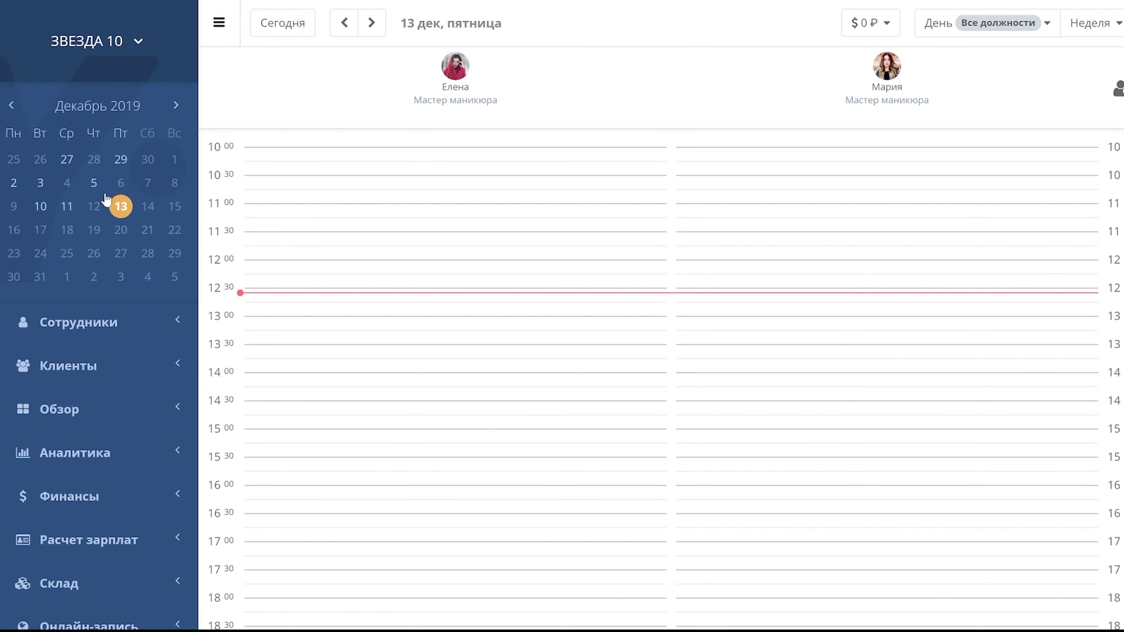
scroll(110, 398, down, 5)
click(86, 423)
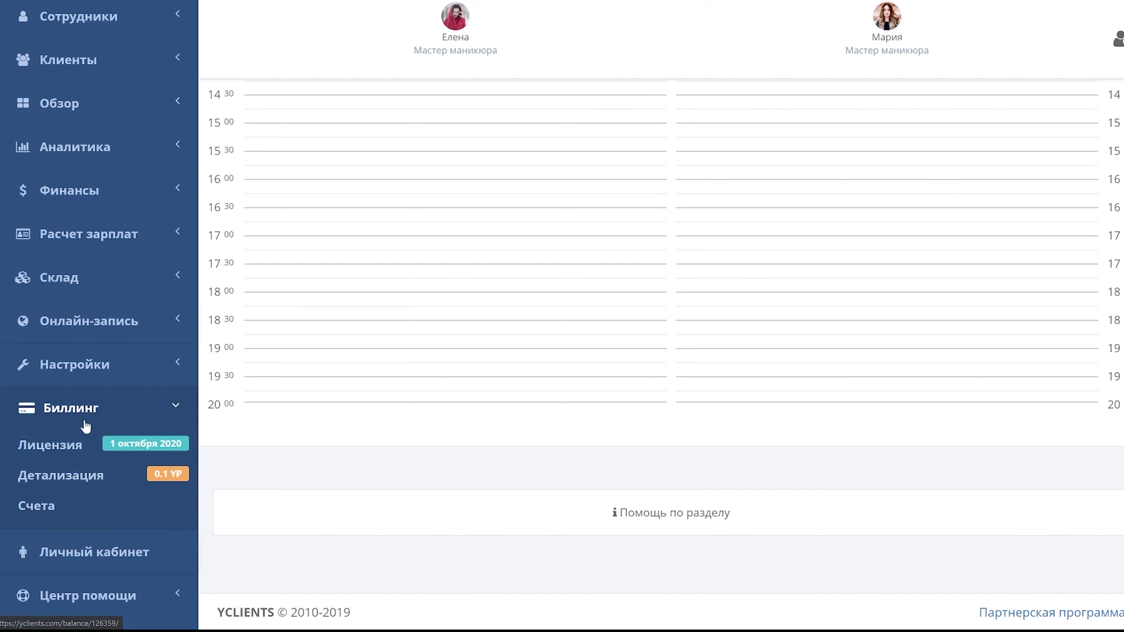
click(66, 448)
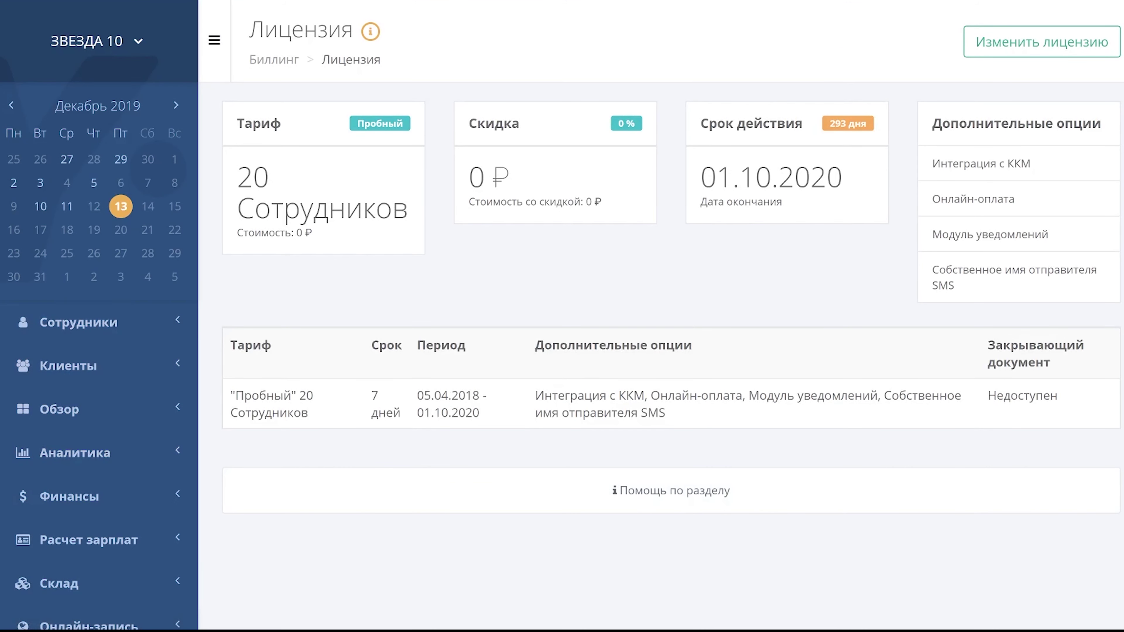
click(972, 57)
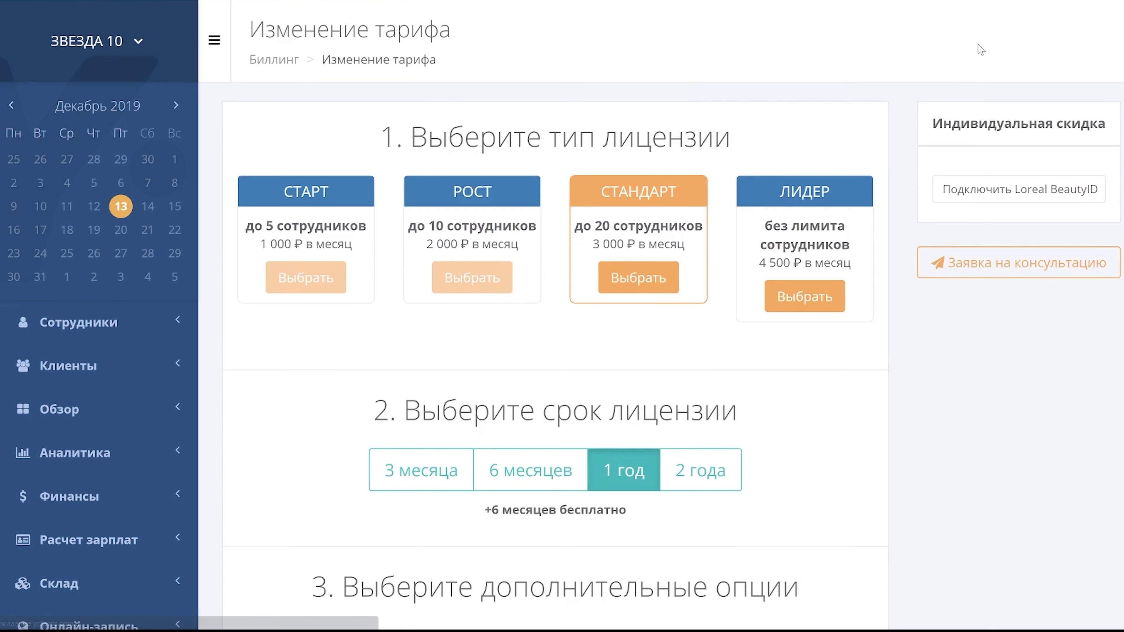
scroll(525, 401, down, 7)
click(575, 406)
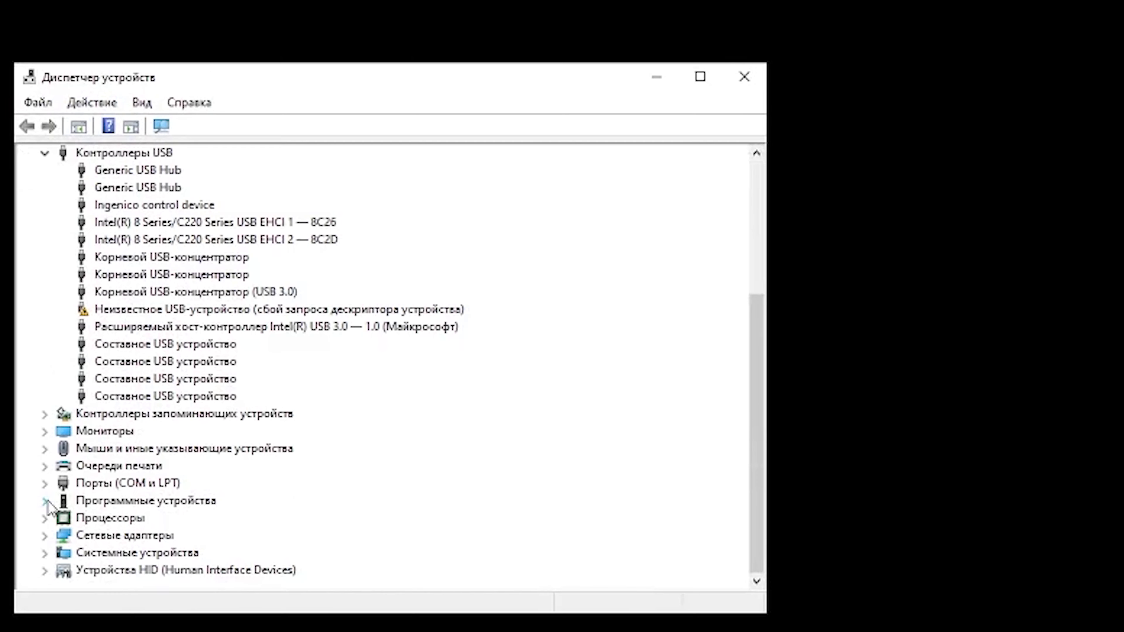
Step: Show the COM and LPT ports in Device Manager, then set the model to АТОЛ 11Ф in the ККТ driver properties
click(45, 483)
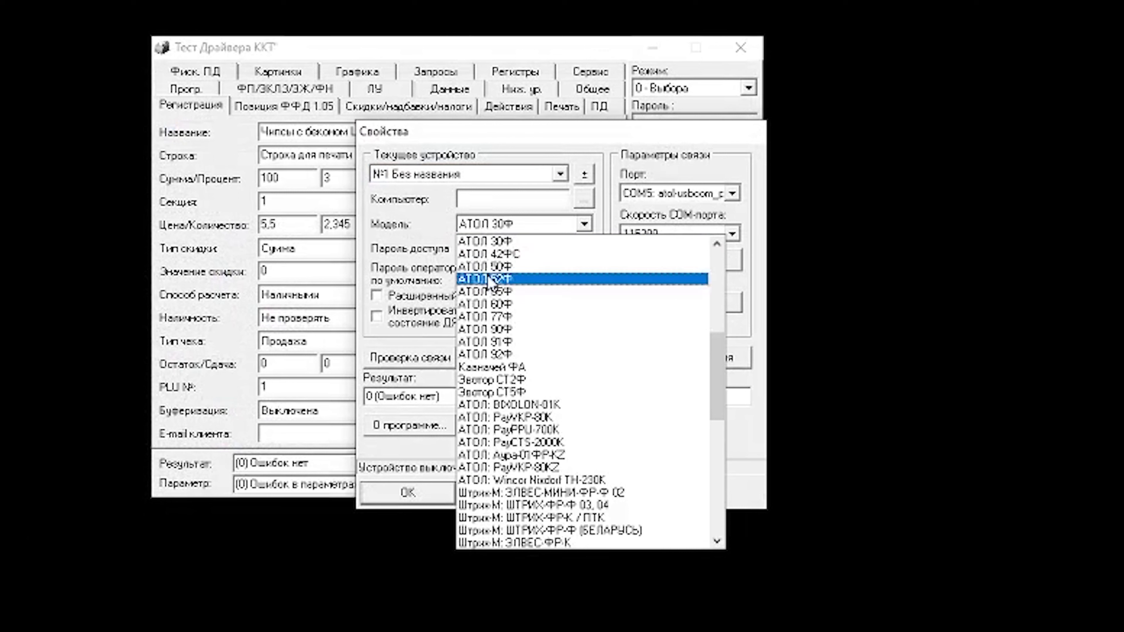
scroll(497, 279, up, 2)
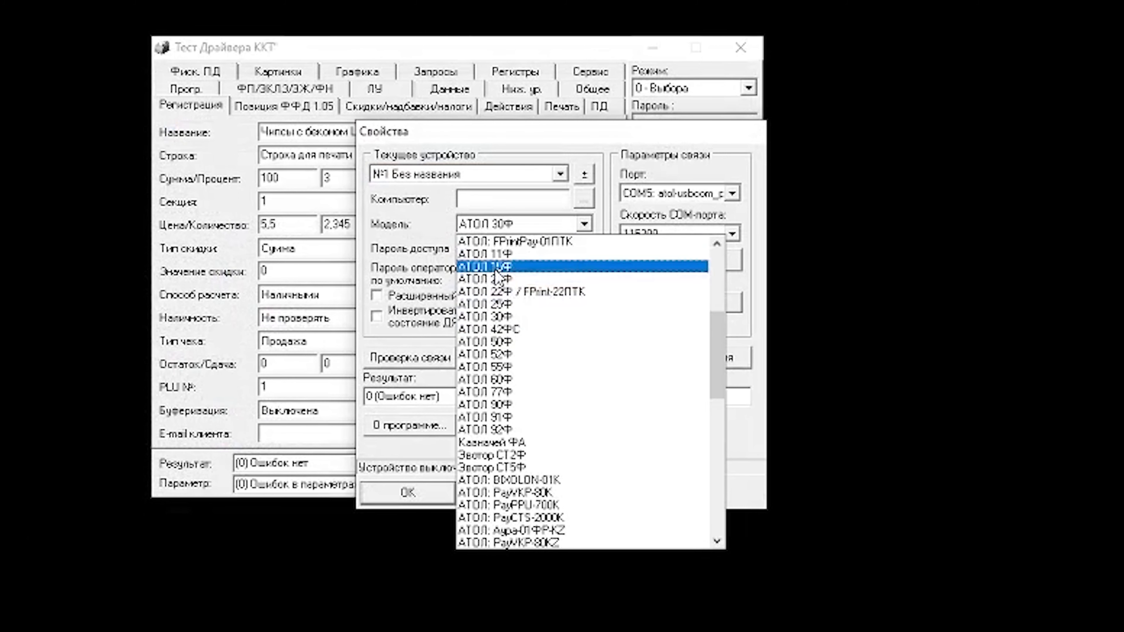
click(491, 254)
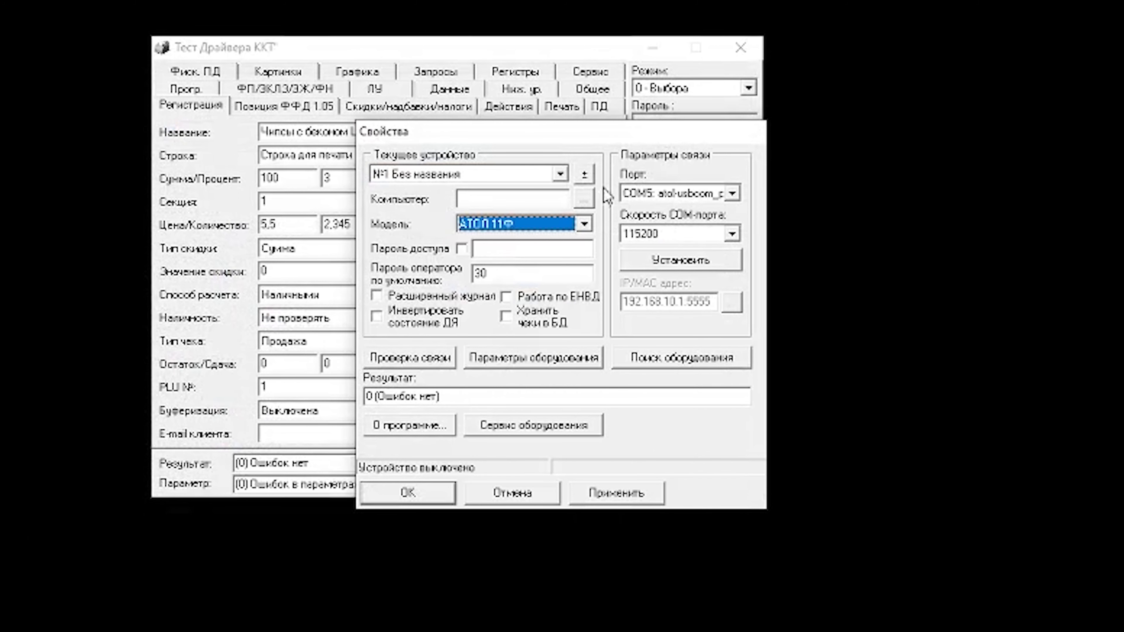
Step: Test the connection to the cash register, then apply and accept the driver properties
click(419, 364)
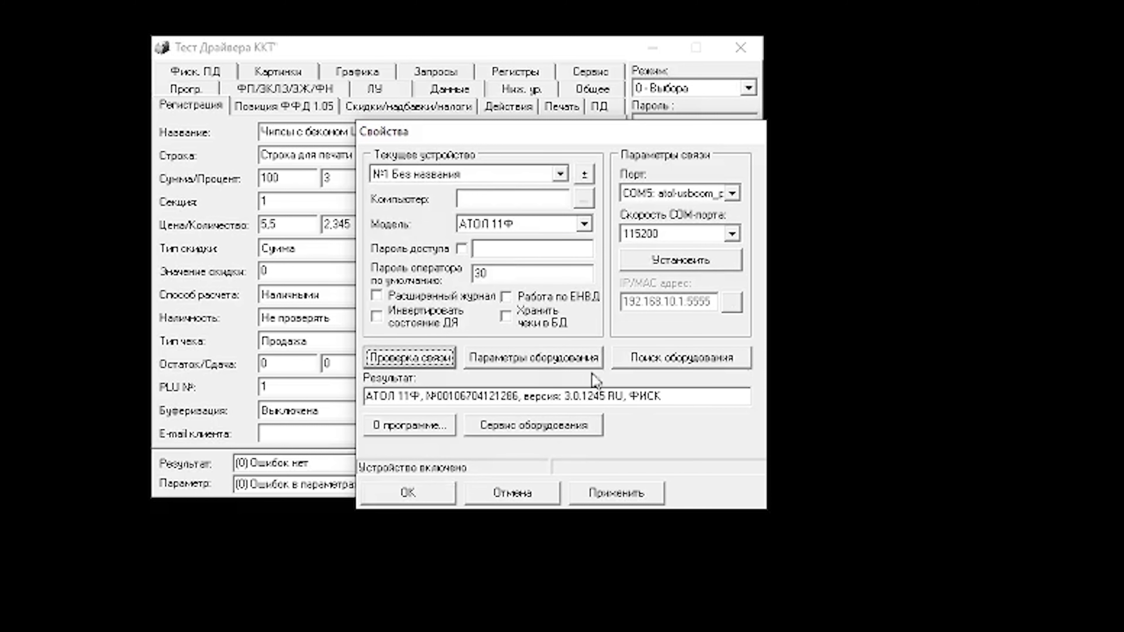
click(600, 494)
click(394, 495)
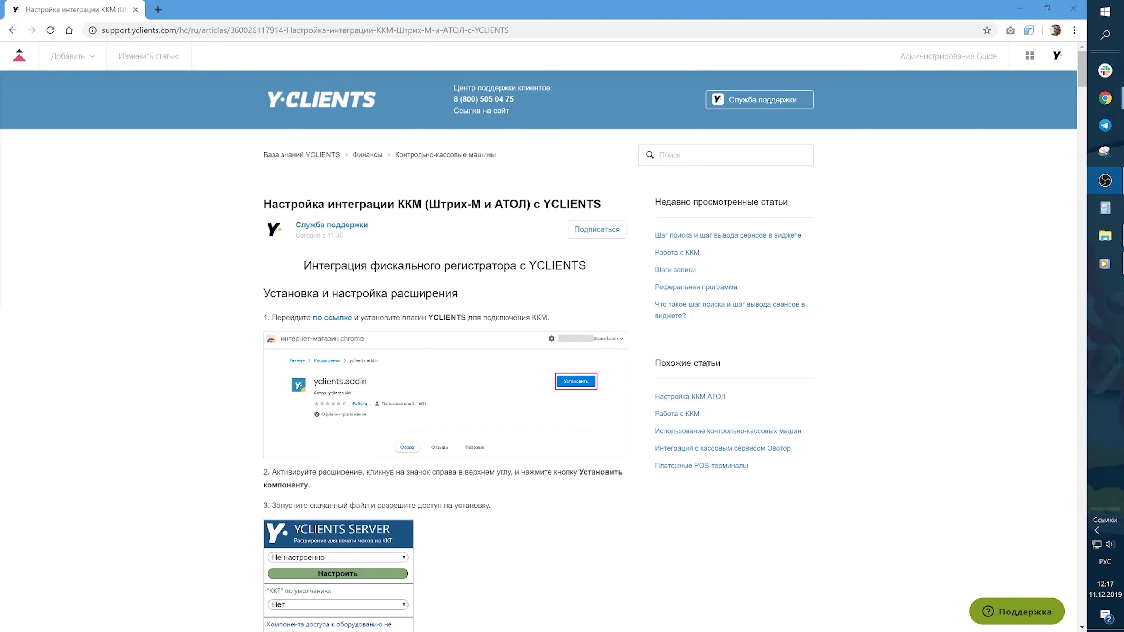
Step: Follow the plugin link in the YCLIENTS help article and install the yclients.addin extension in Chrome
click(328, 318)
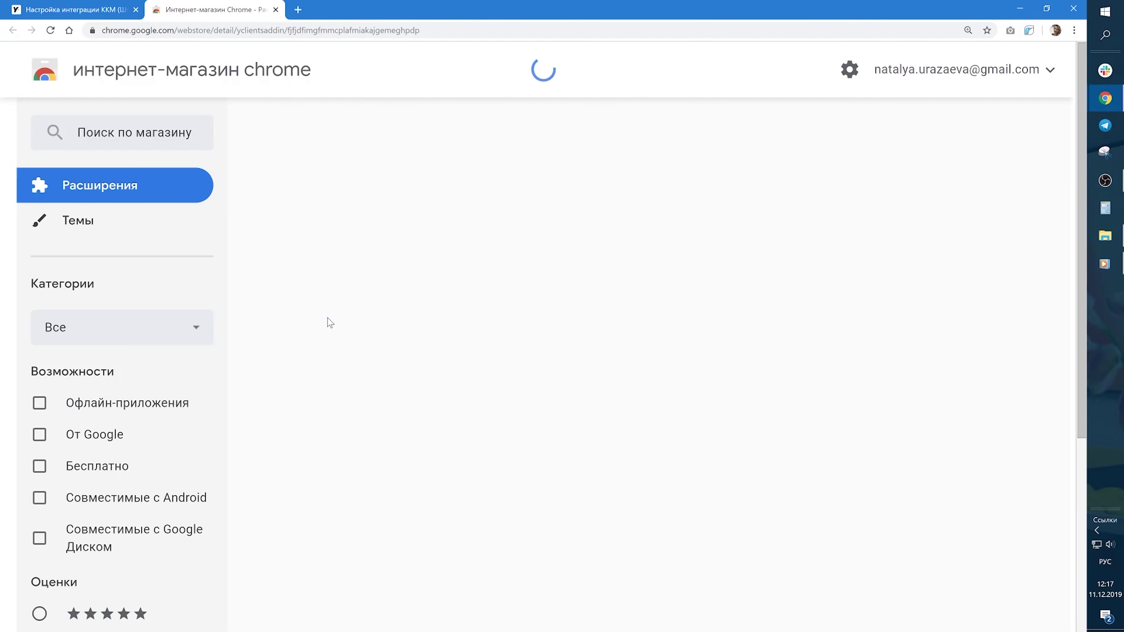
click(911, 194)
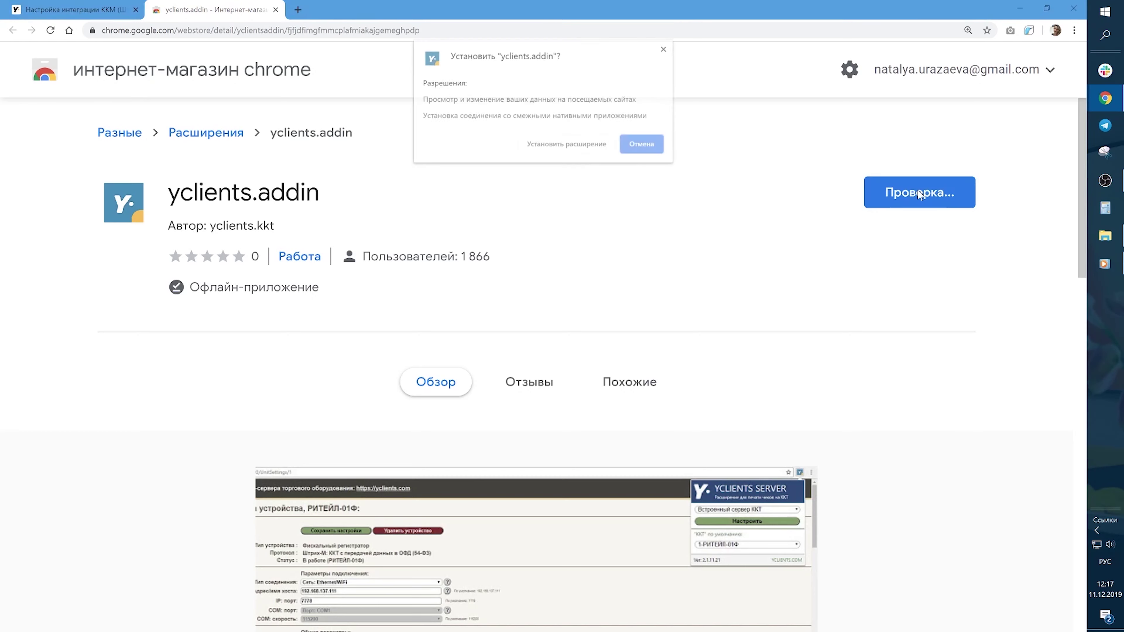
click(537, 146)
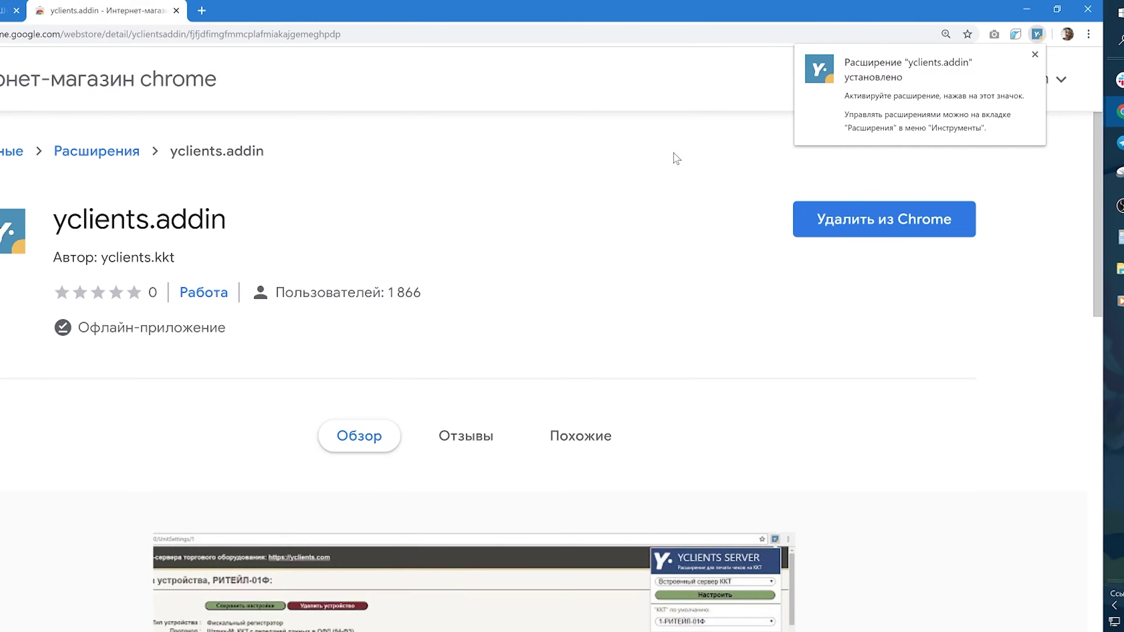
Step: Download the hardware access component from the extension, saving Setup_YClientsAddIn.exe to the desktop
click(1037, 34)
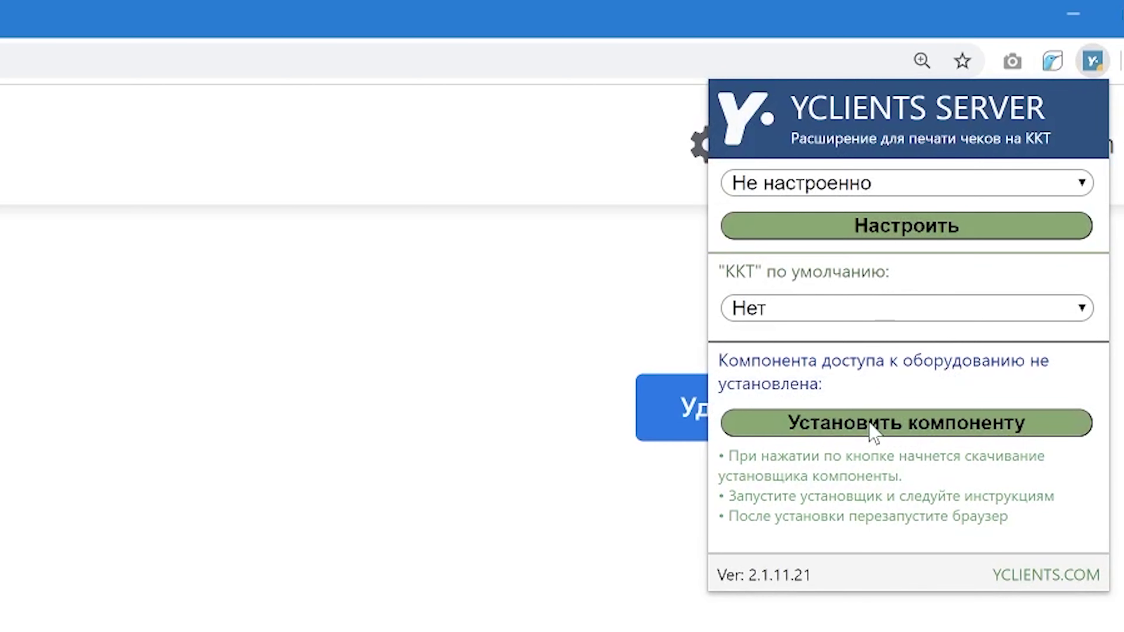
click(871, 432)
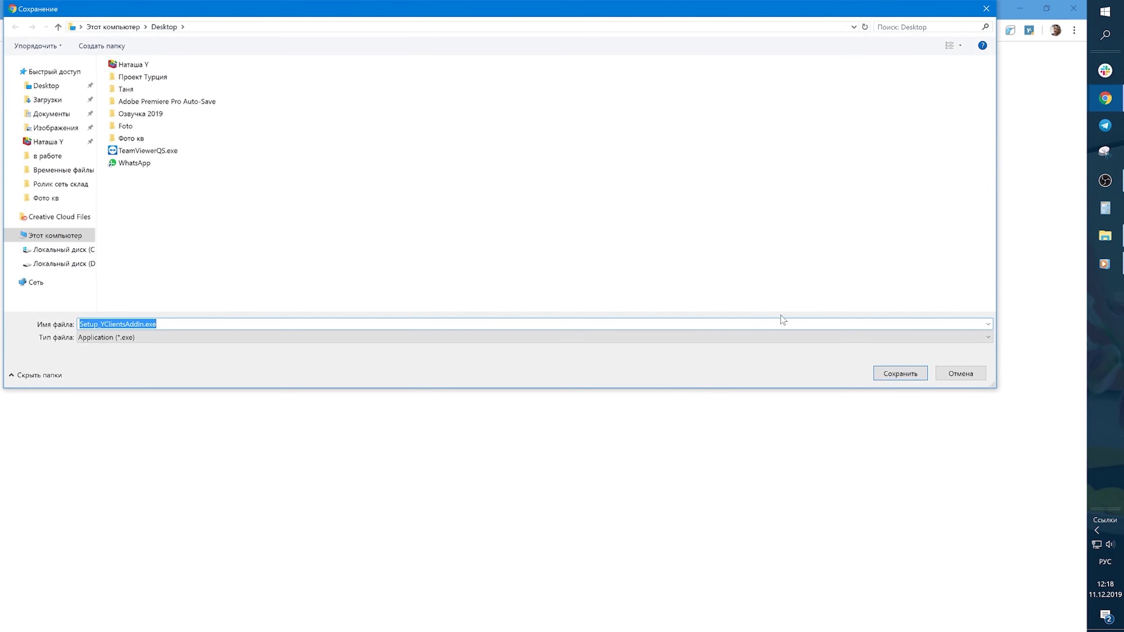
click(891, 376)
Step: Run the downloaded Setup_YClientsAddIn.exe despite the SmartScreen block and start the installation of the YClients-AddIn component
click(121, 618)
click(133, 542)
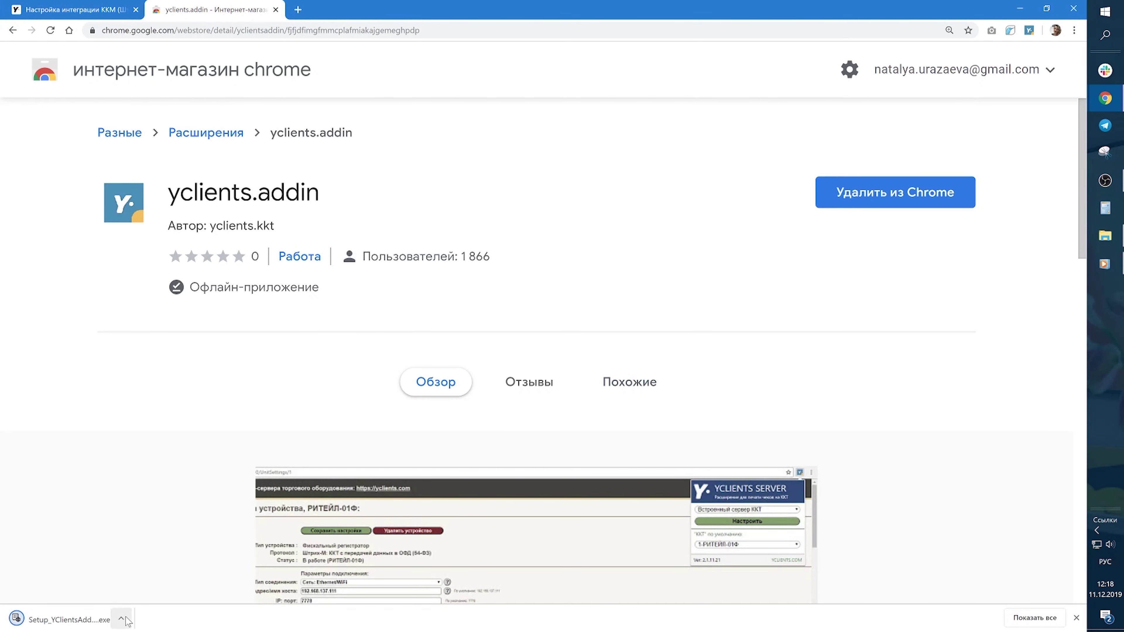
click(339, 325)
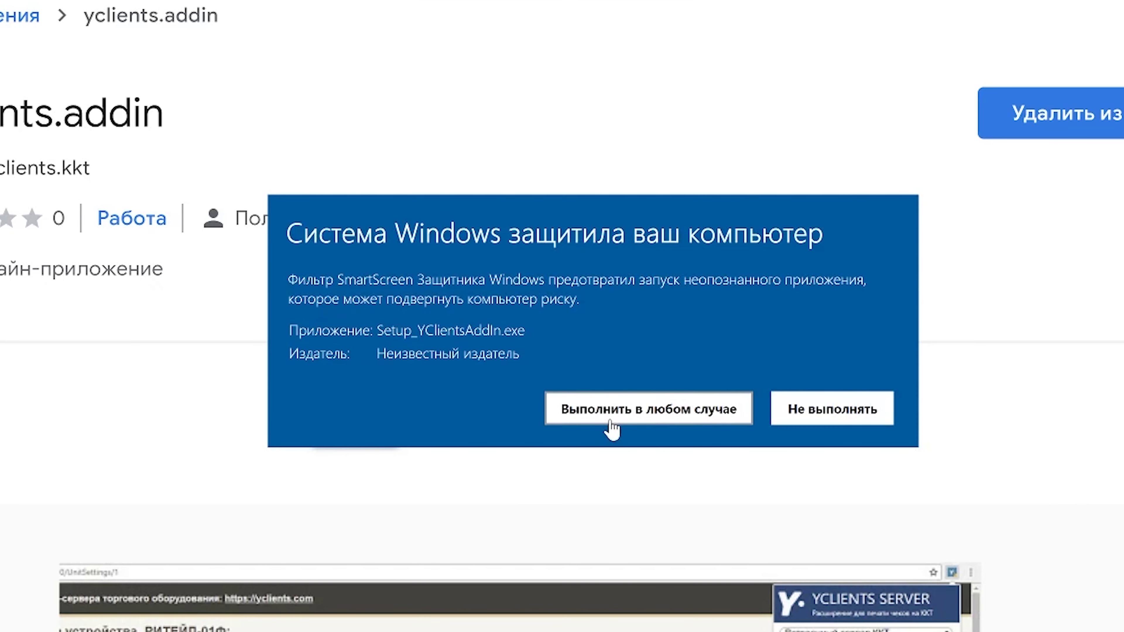
click(610, 426)
click(463, 458)
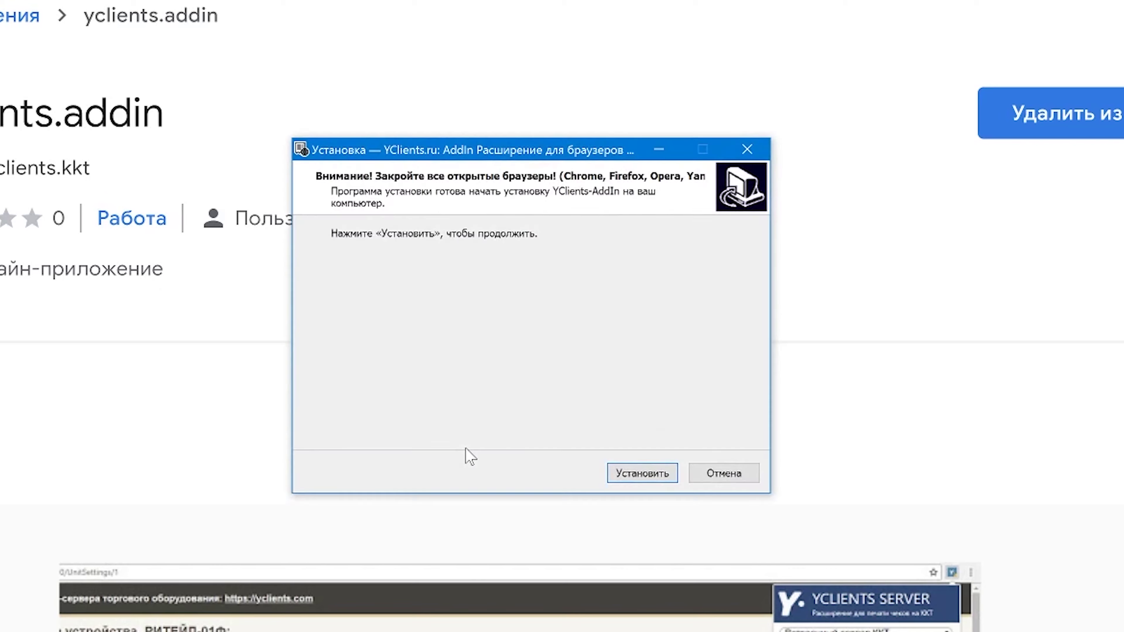
click(659, 483)
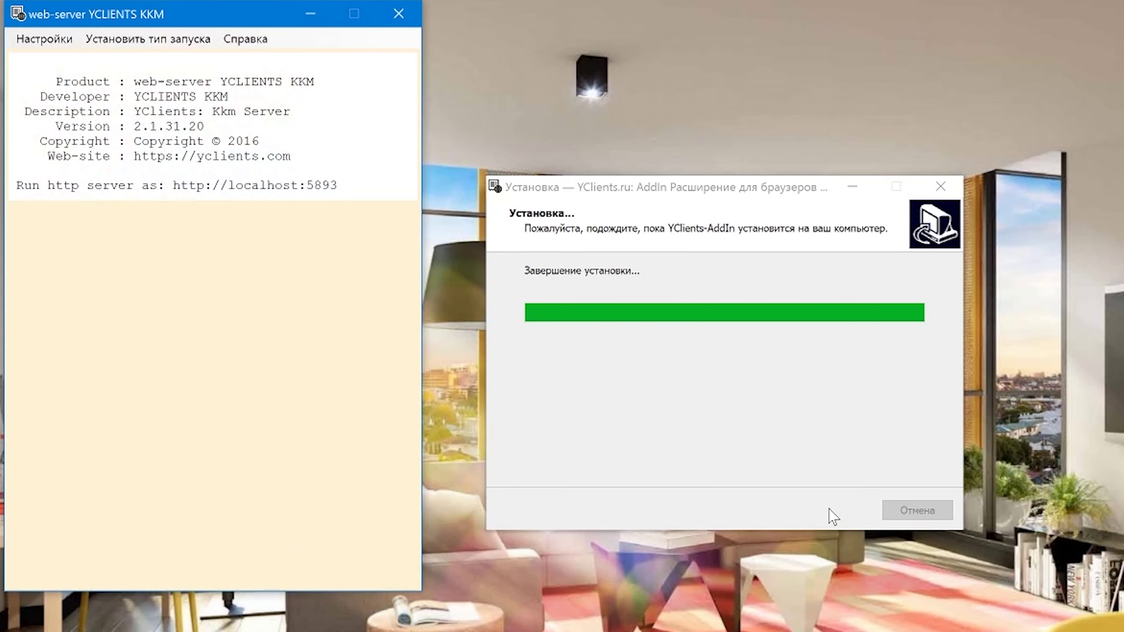
Step: Set the YCLIENTS KKM web-server to start automatically minimised to the tray and complete the component installer
click(150, 39)
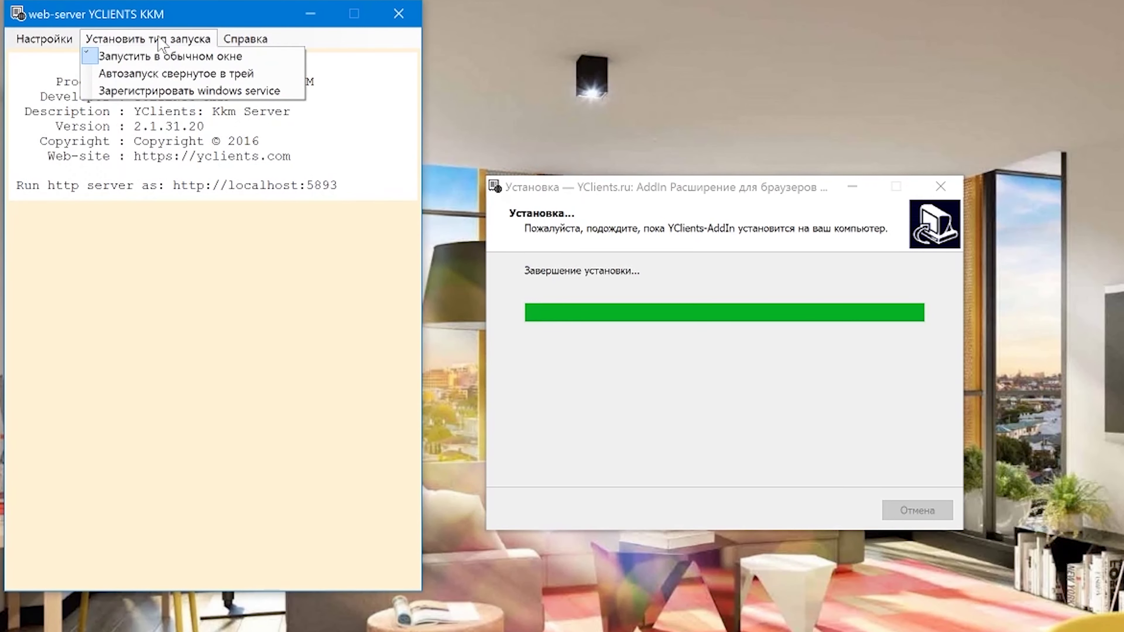
click(153, 73)
click(835, 510)
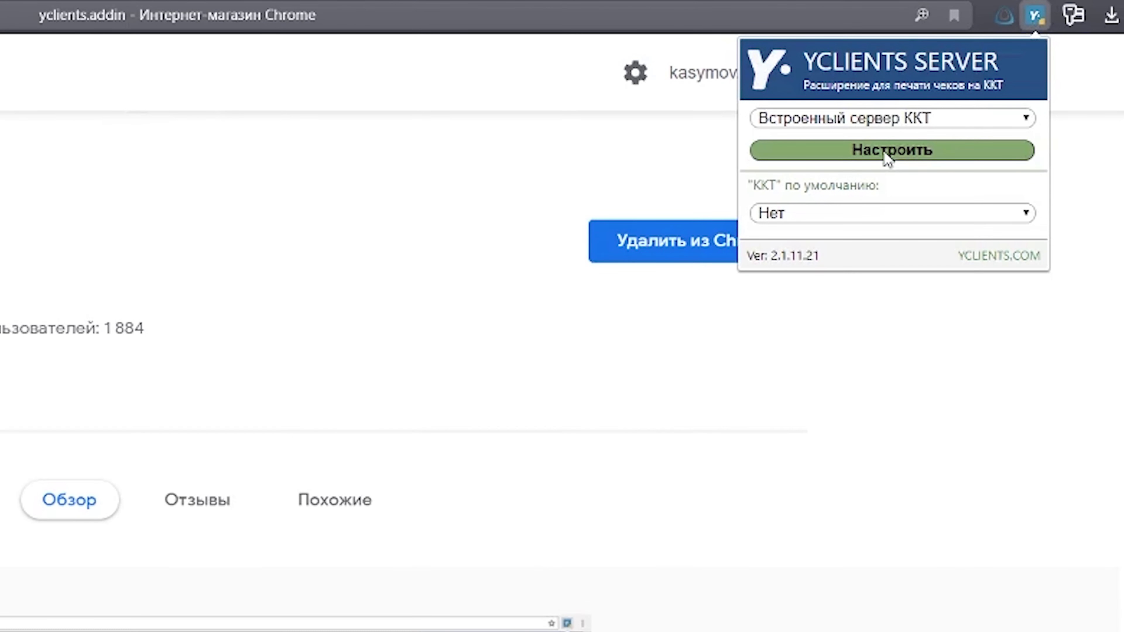
Step: In the built-in ККТ server's equipment settings, add a Фискальный регистратор device using the protocol Atol: ККТ с передачей данных в ОФД (54-ФЗ)
click(888, 150)
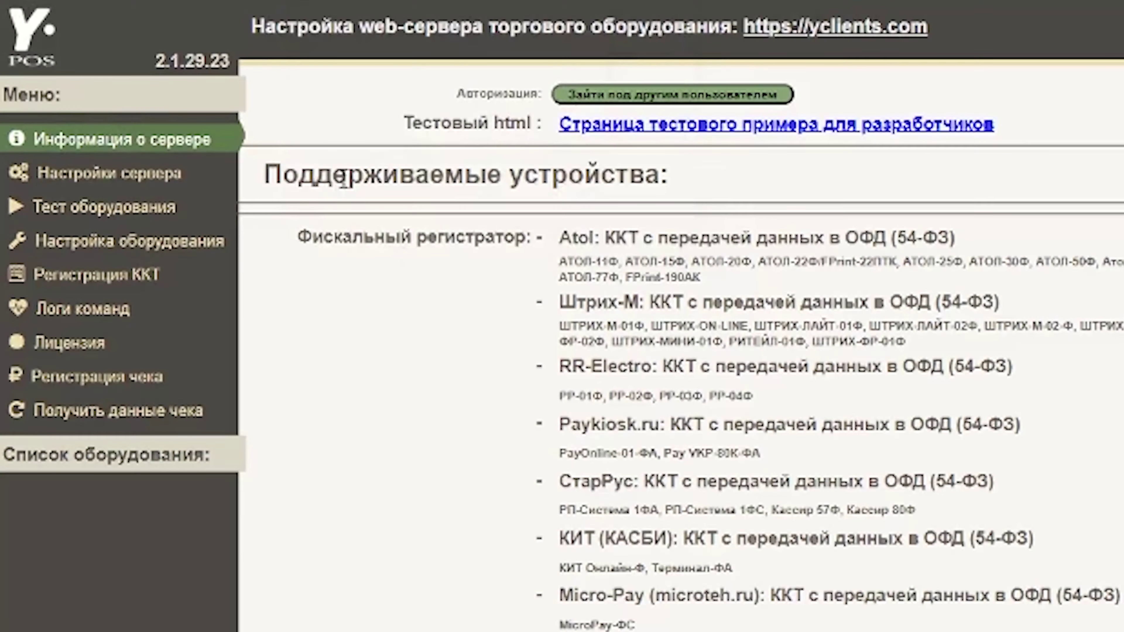
click(197, 248)
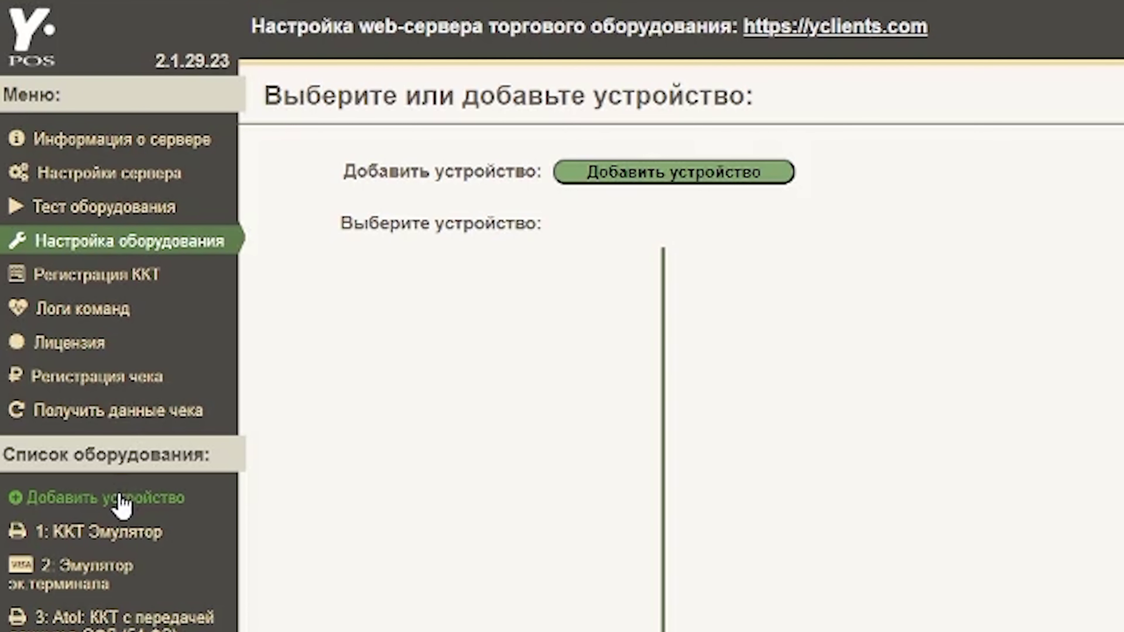
click(181, 496)
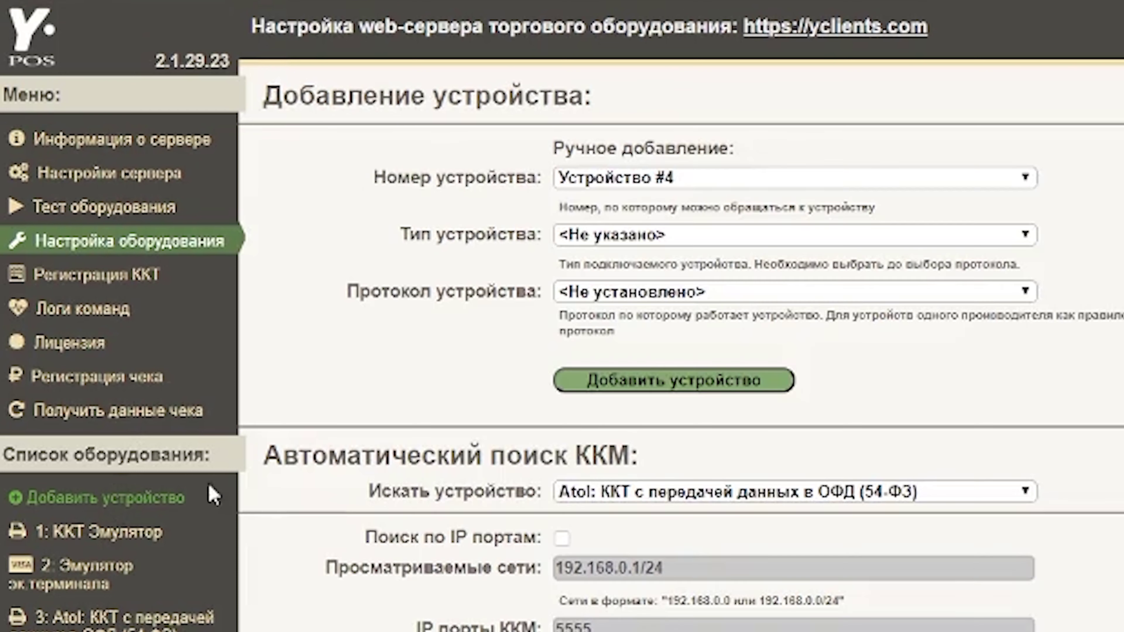
click(639, 242)
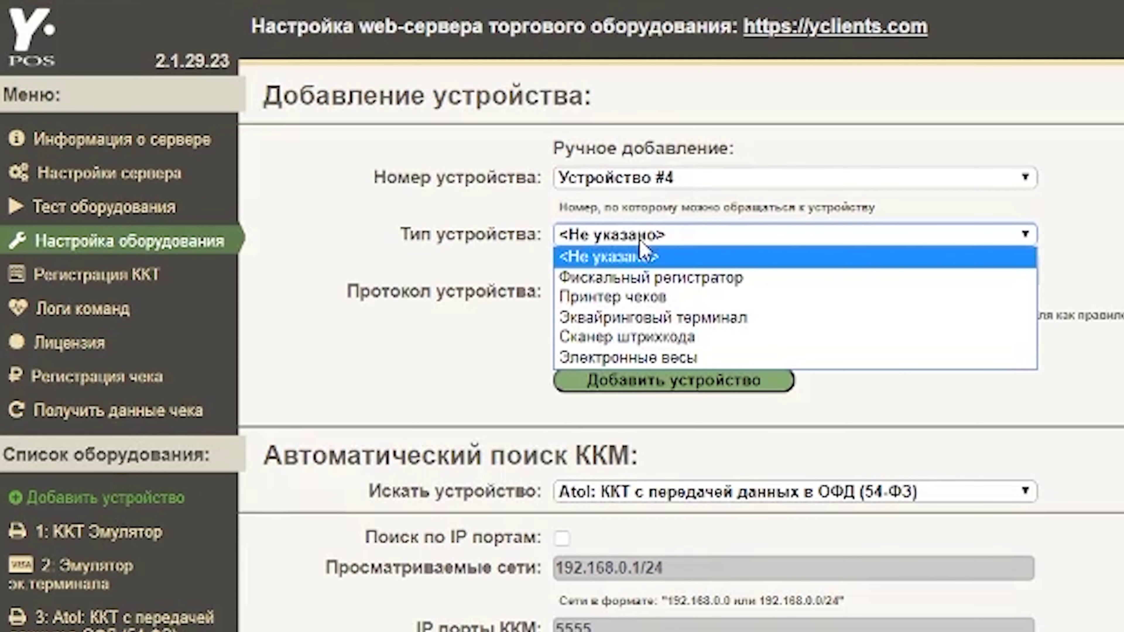
click(642, 279)
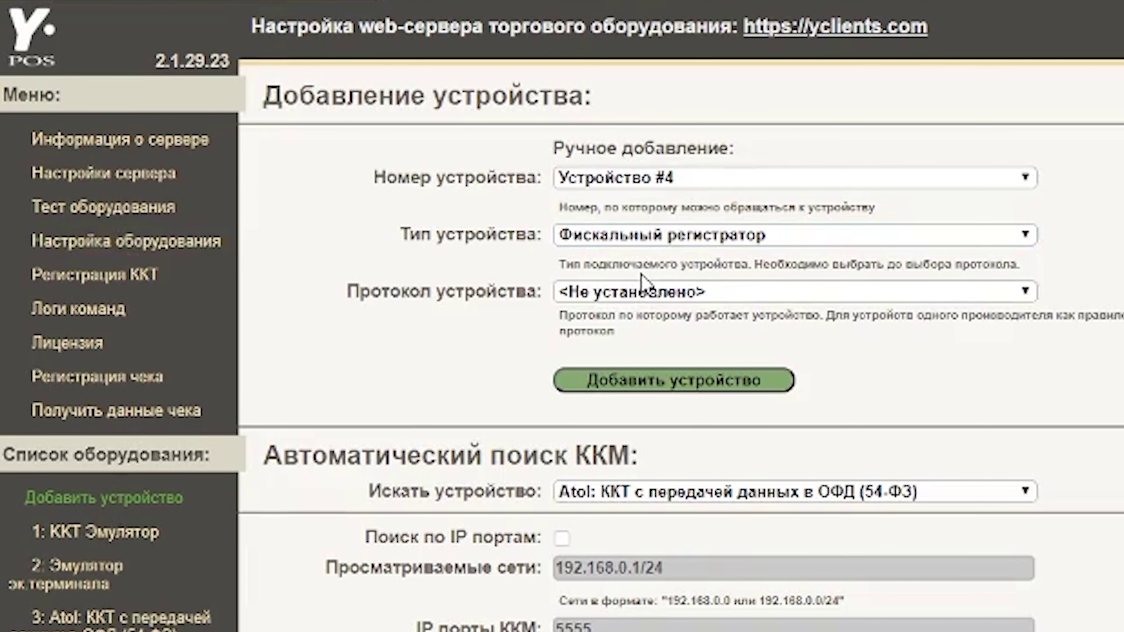
click(644, 293)
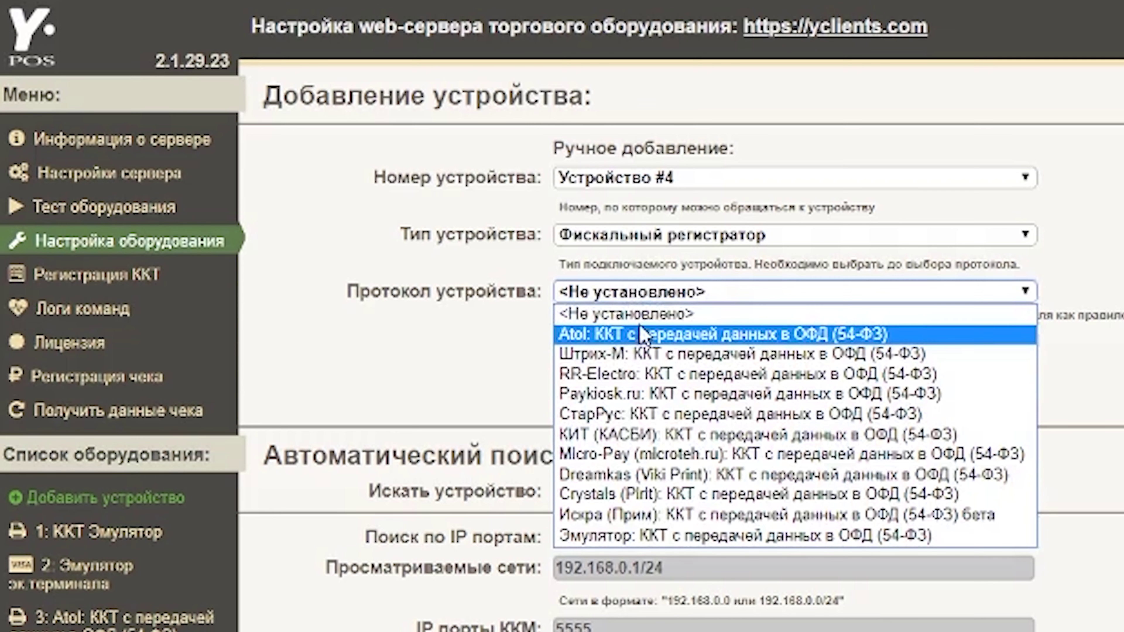
click(639, 336)
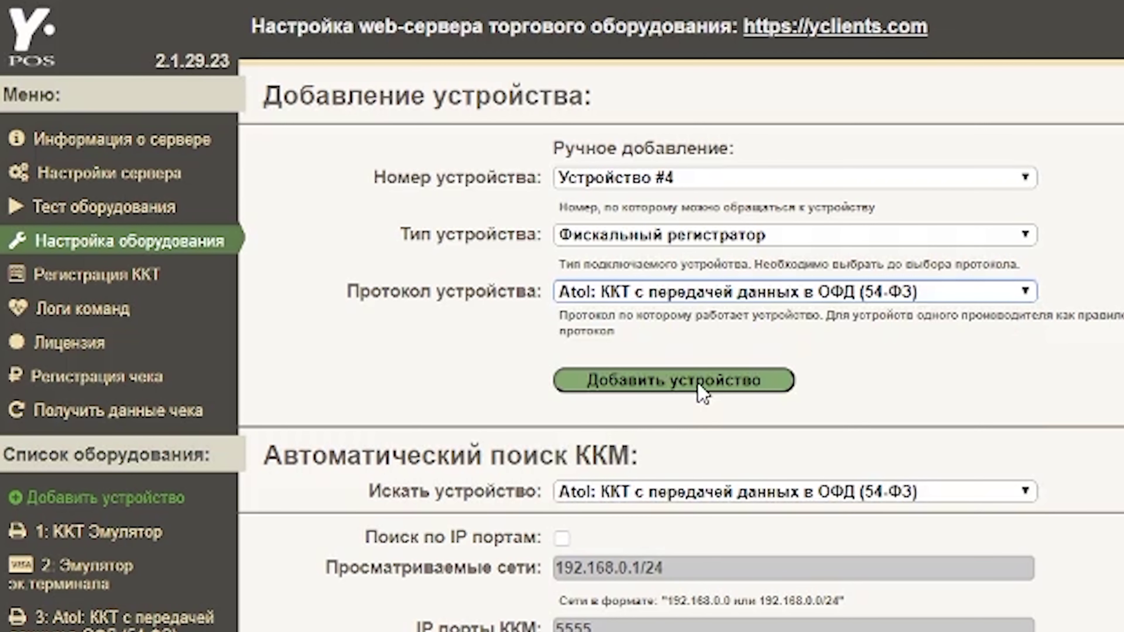
click(690, 375)
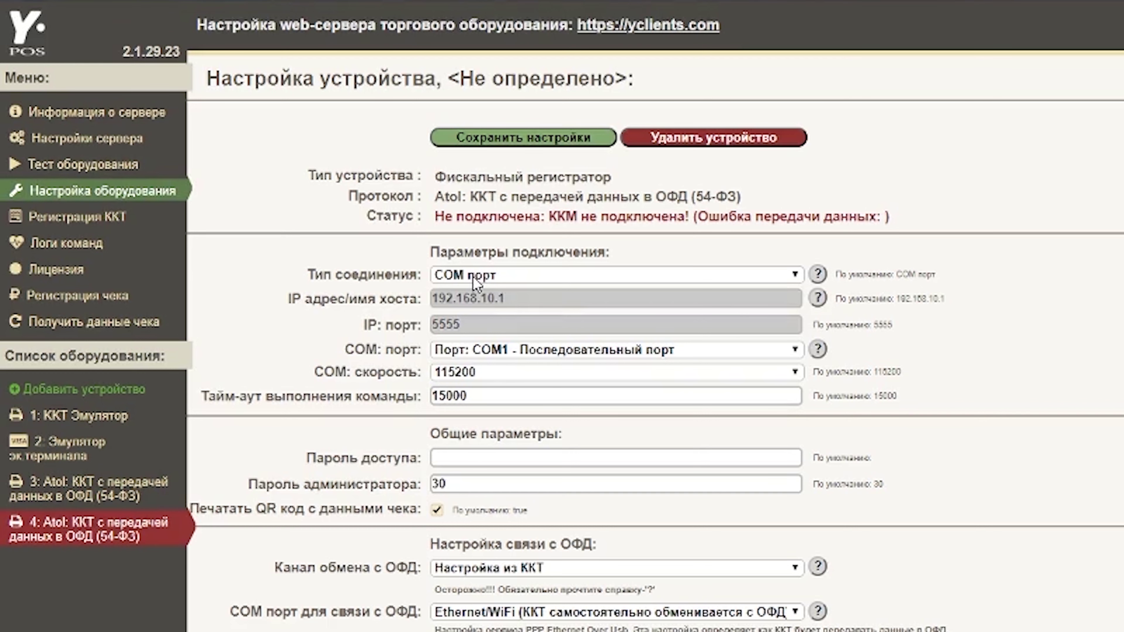
Step: Set the new device's COM port to COM5 - ATOL USB and save its settings
click(486, 353)
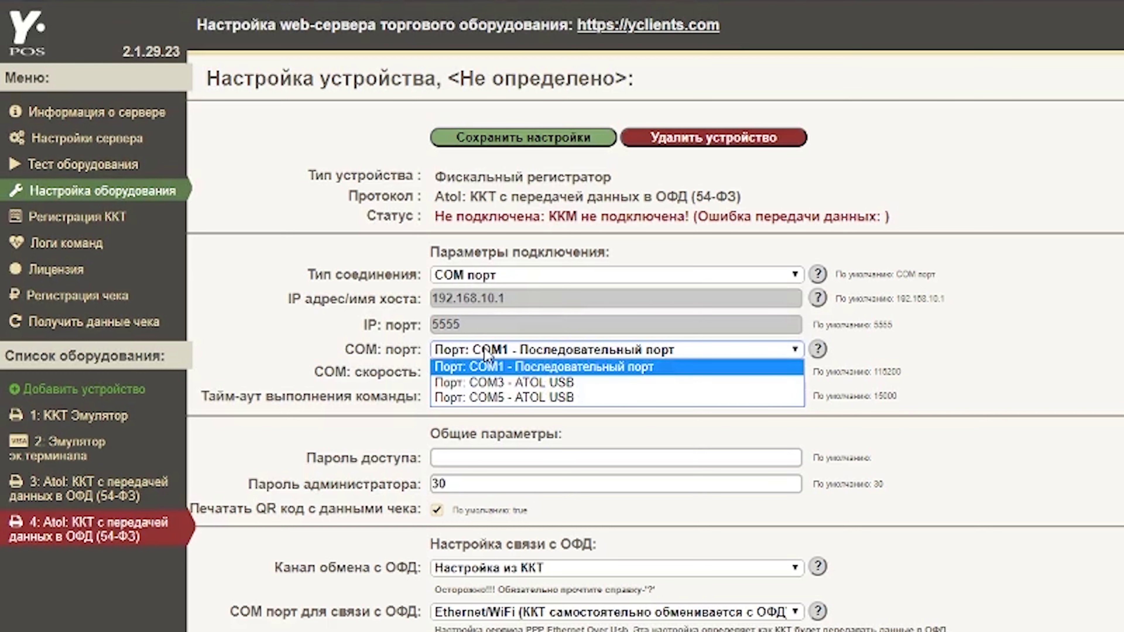
click(492, 399)
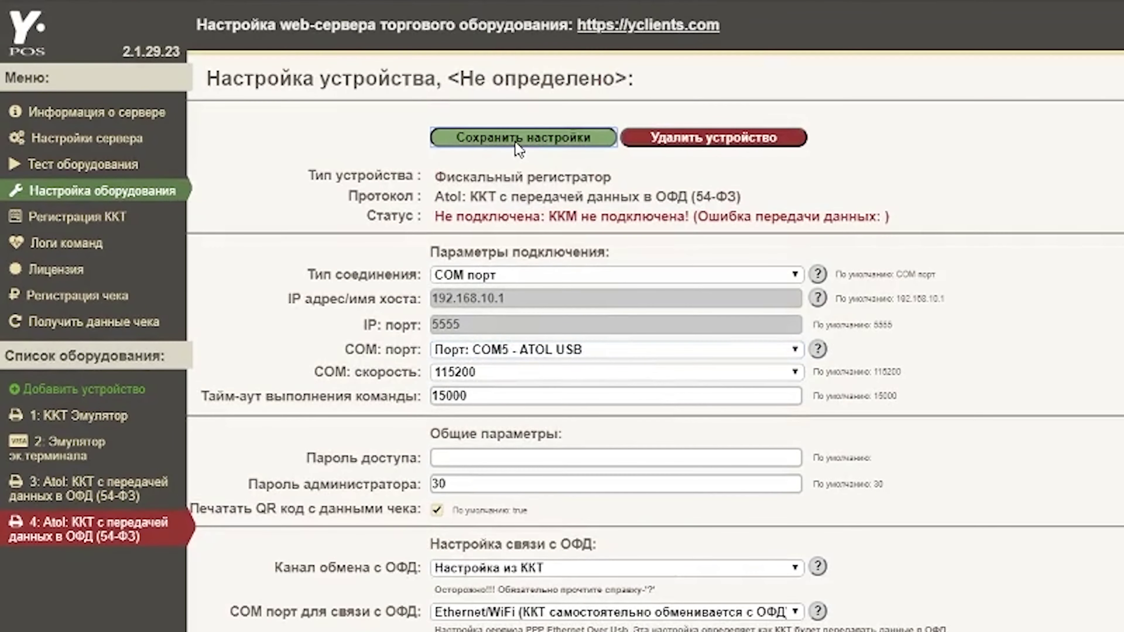
click(519, 149)
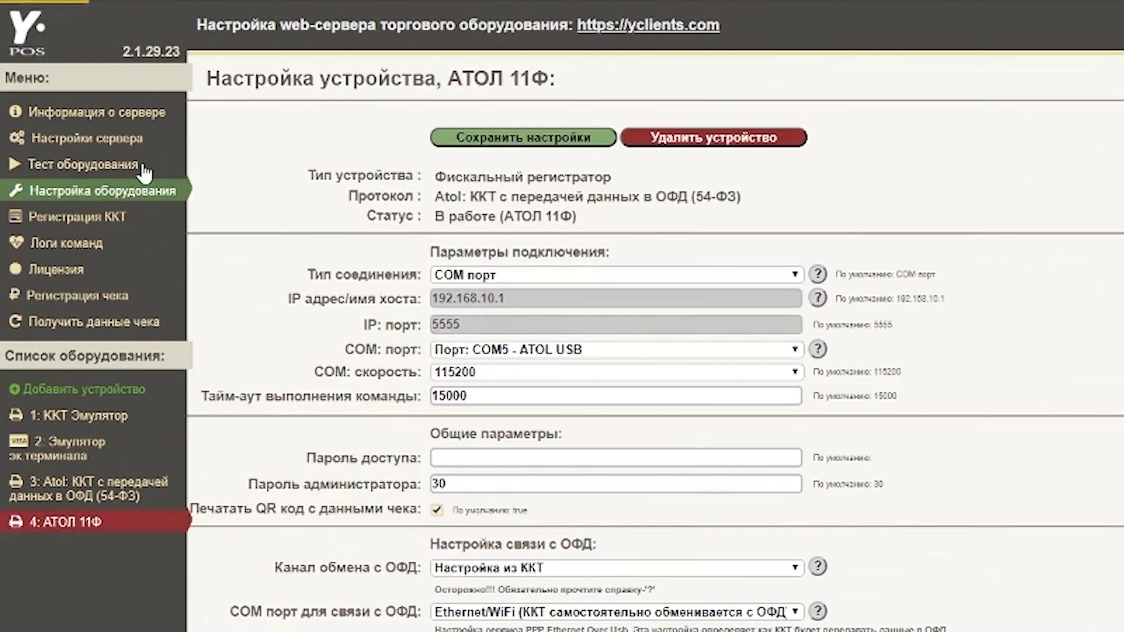
Step: Open the equipment test for the АТОЛ 11Ф device and run an X report
click(157, 173)
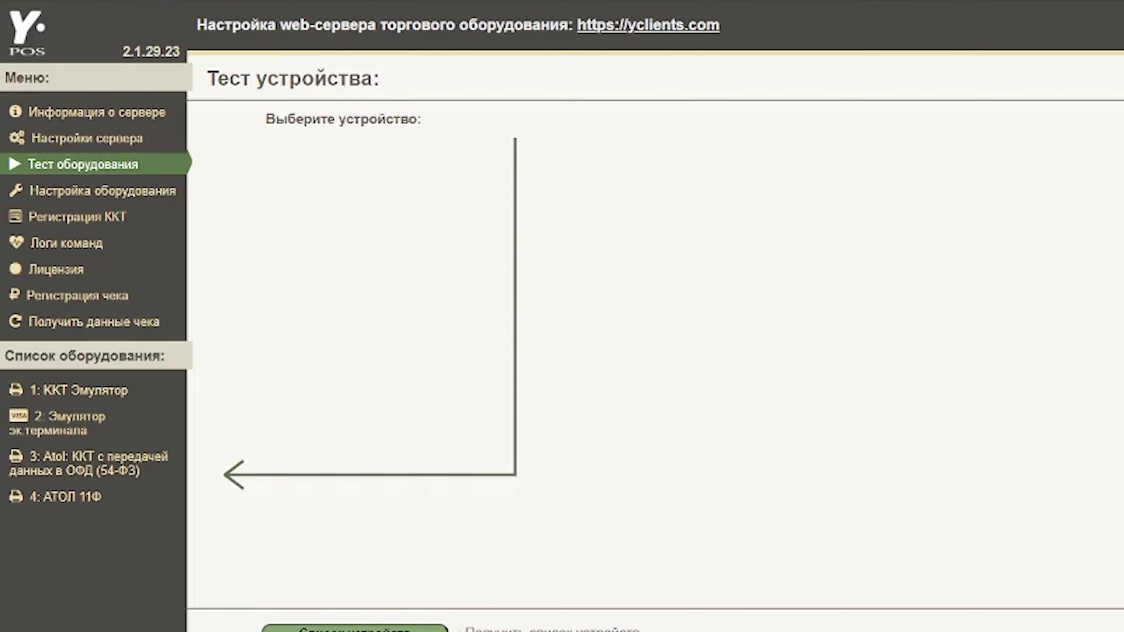
click(88, 498)
click(360, 271)
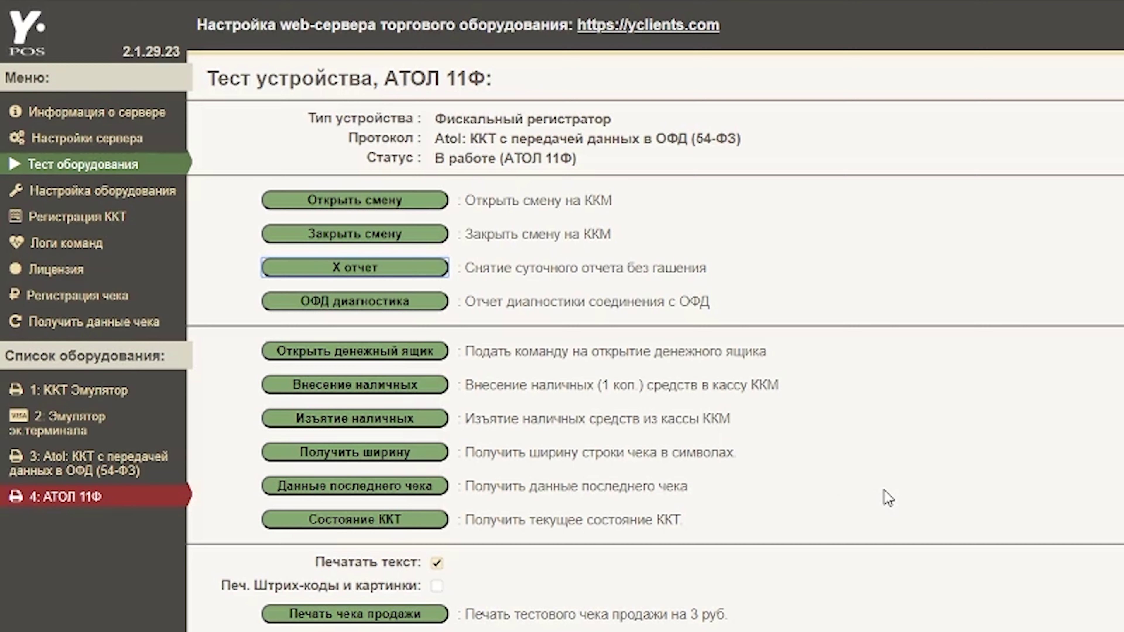
Step: Check the execution status and JSON response of the X report in the АТОЛ 11Ф equipment test
scroll(887, 498, down, 10)
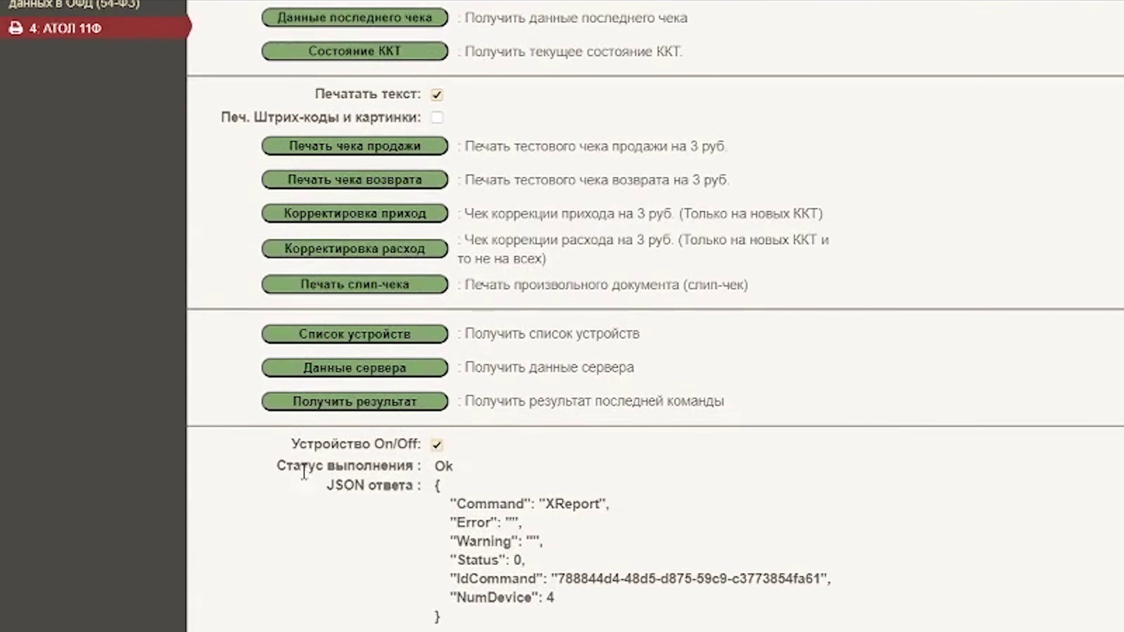
scroll(387, 469, up, 1)
scroll(387, 470, up, 10)
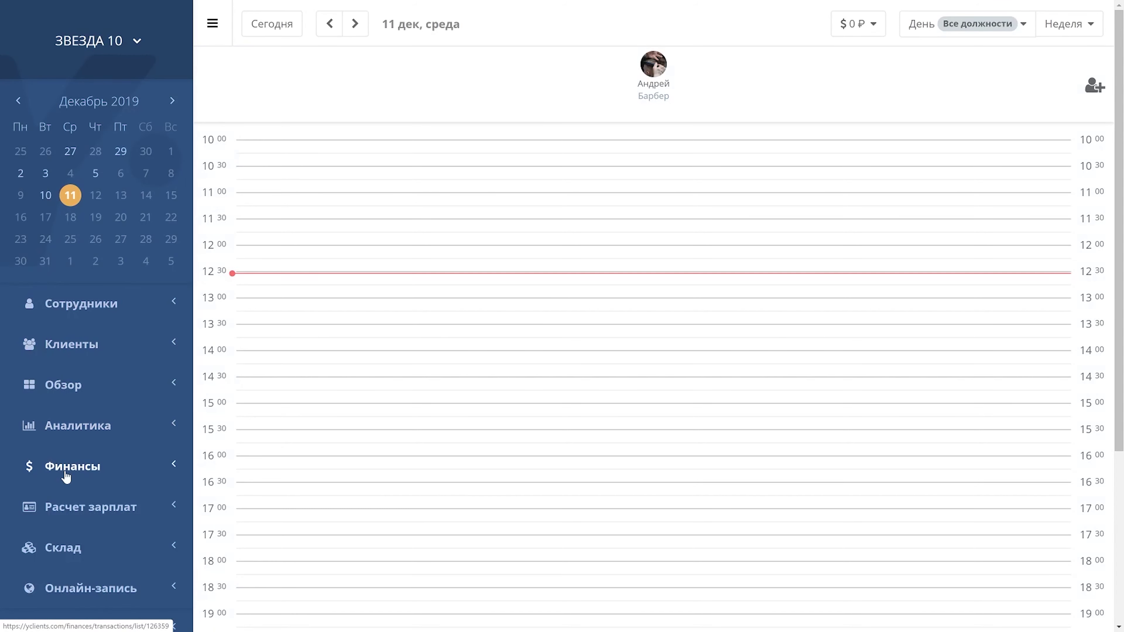
Step: Switch to YCLIENTS, open the Настройки ККМ section under Финансы and set the KKM connection type to YCLIENTS
click(73, 463)
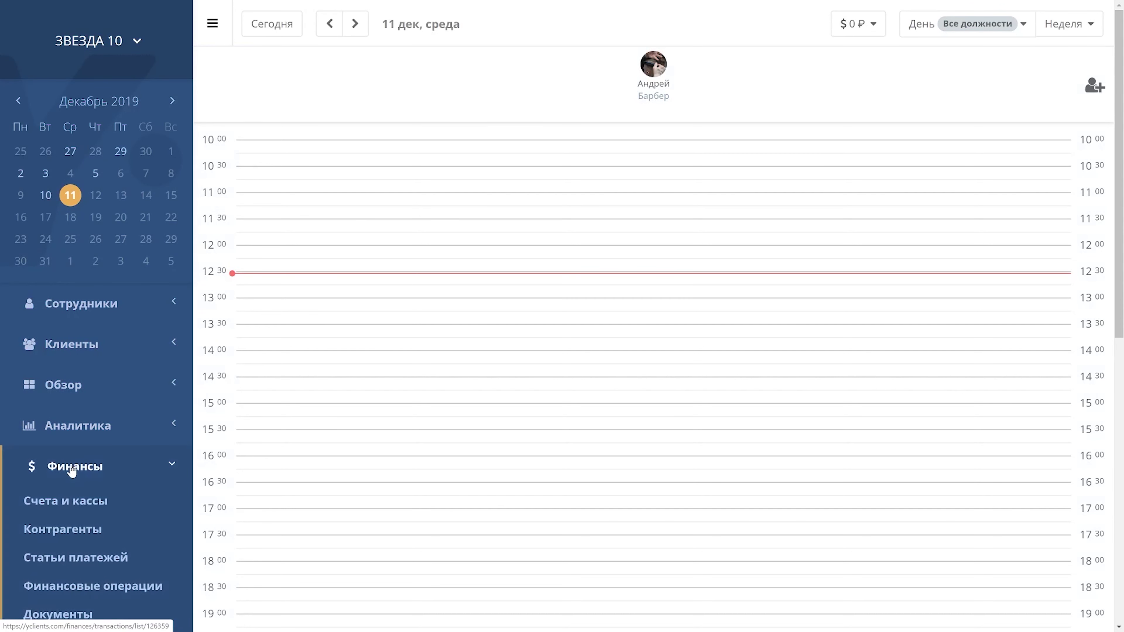
scroll(72, 471, down, 6)
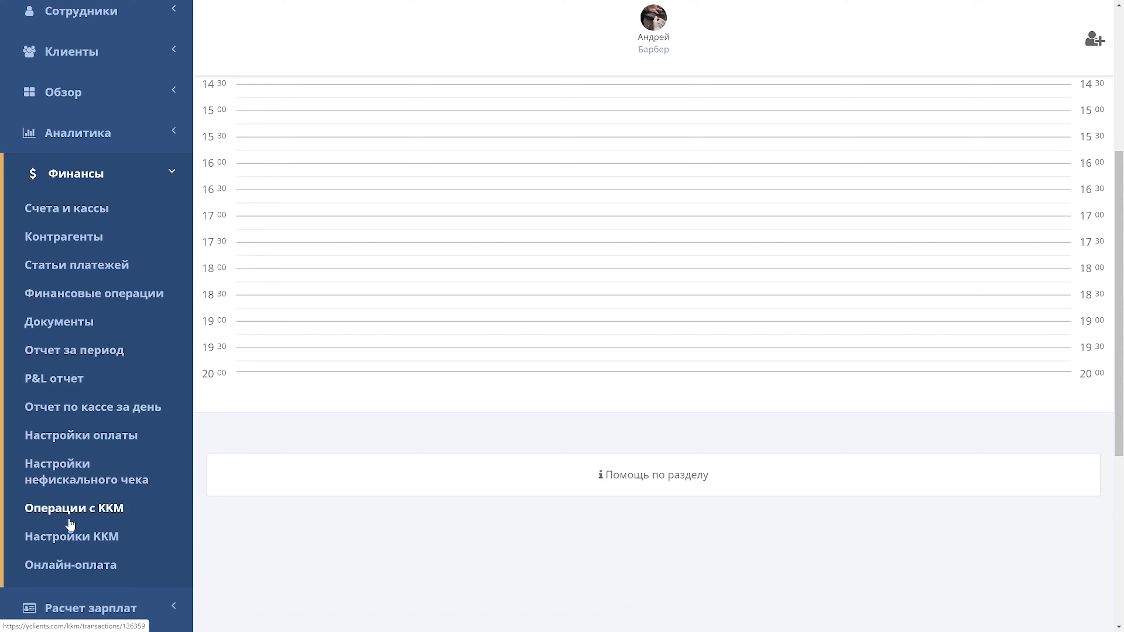
click(69, 538)
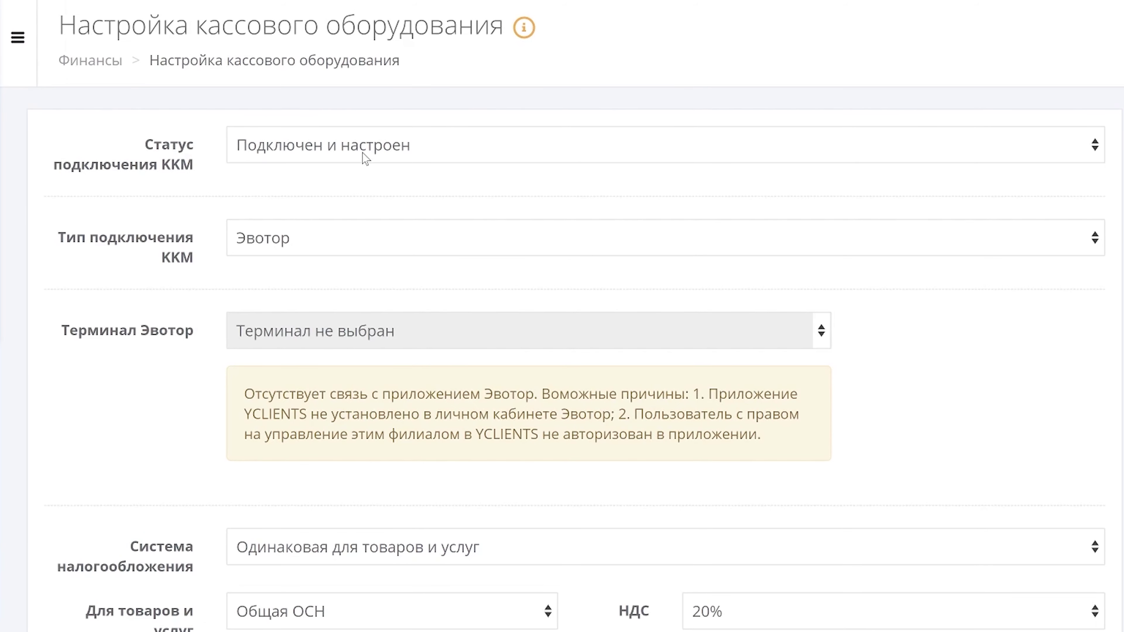
click(349, 248)
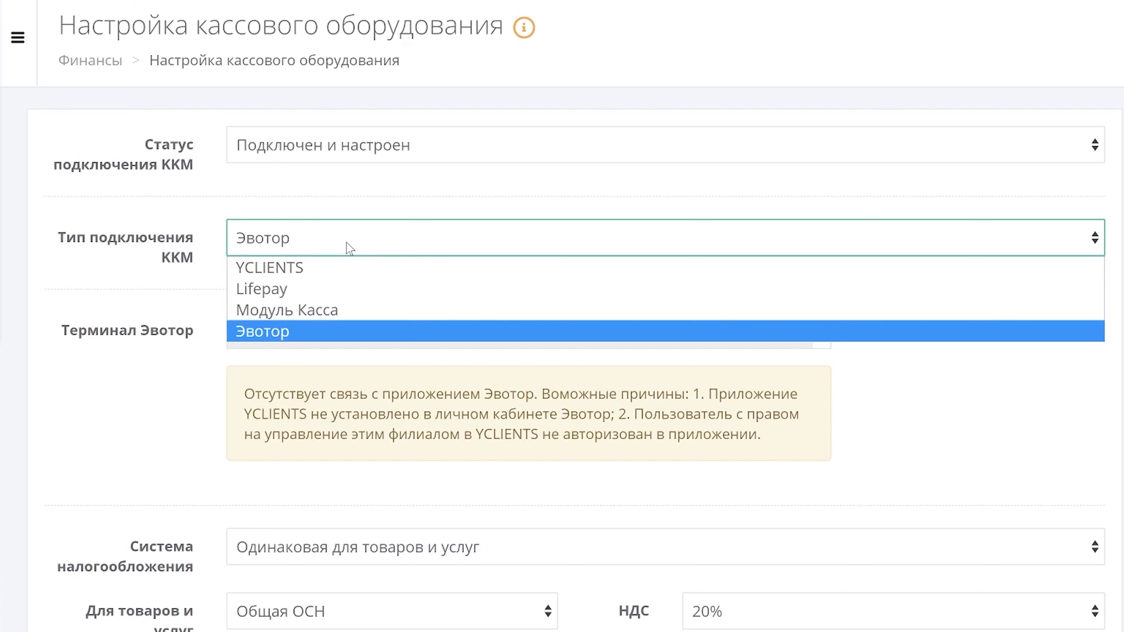
click(325, 268)
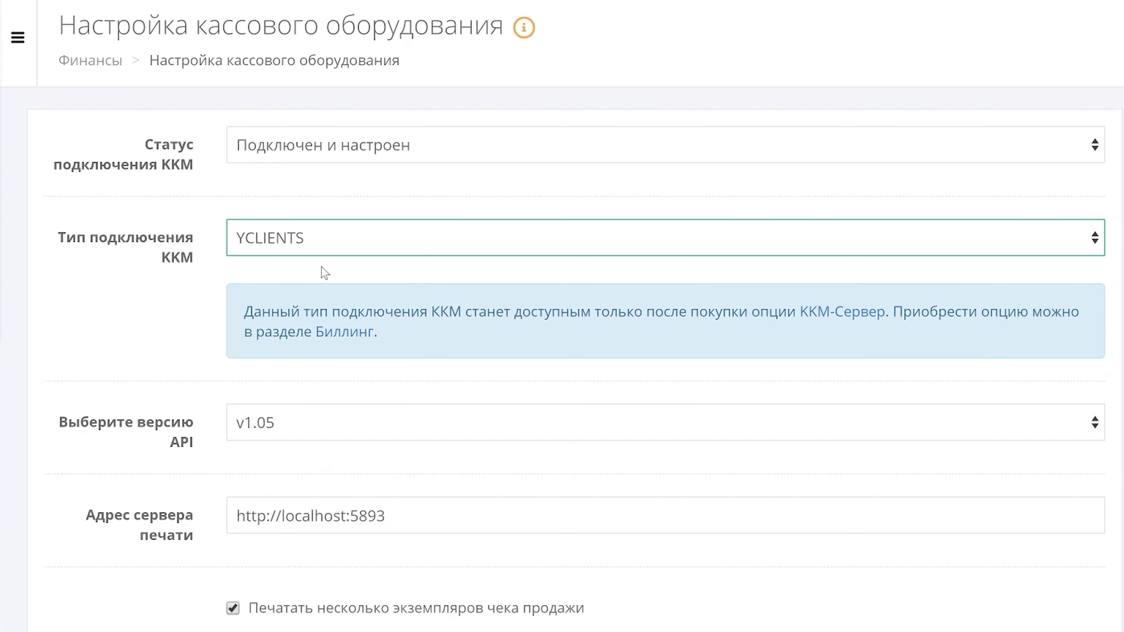
Step: Enable card acceptance through the POS terminal before receipt printing and set taxation to Одинаковая для товаров и услуг, Общая ОСН, НДС 20%
scroll(268, 325, down, 8)
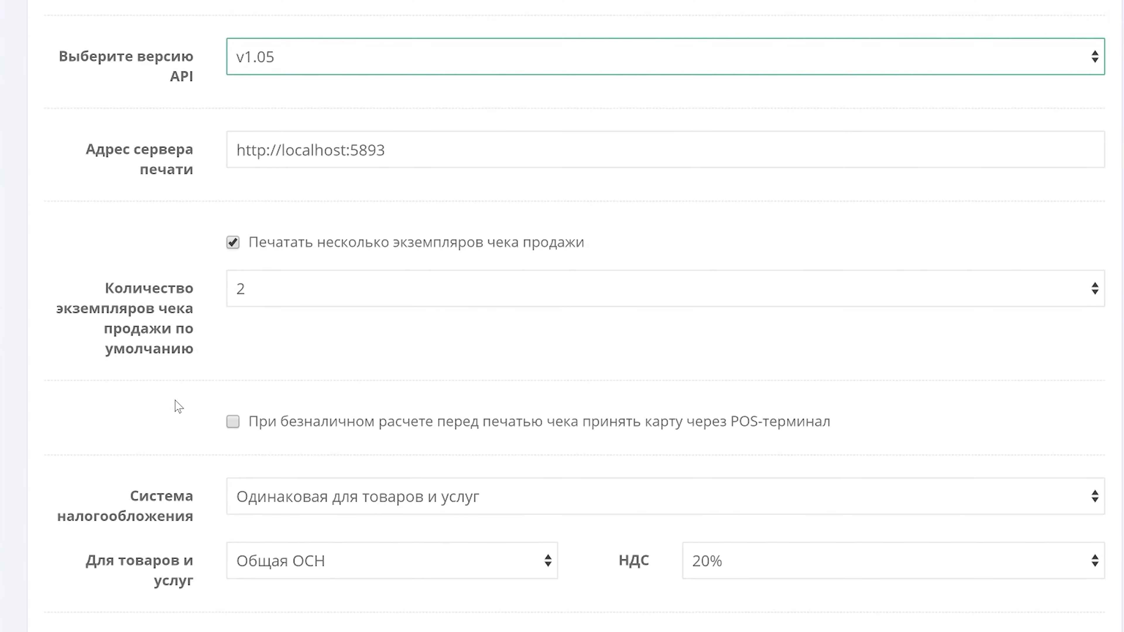
click(233, 423)
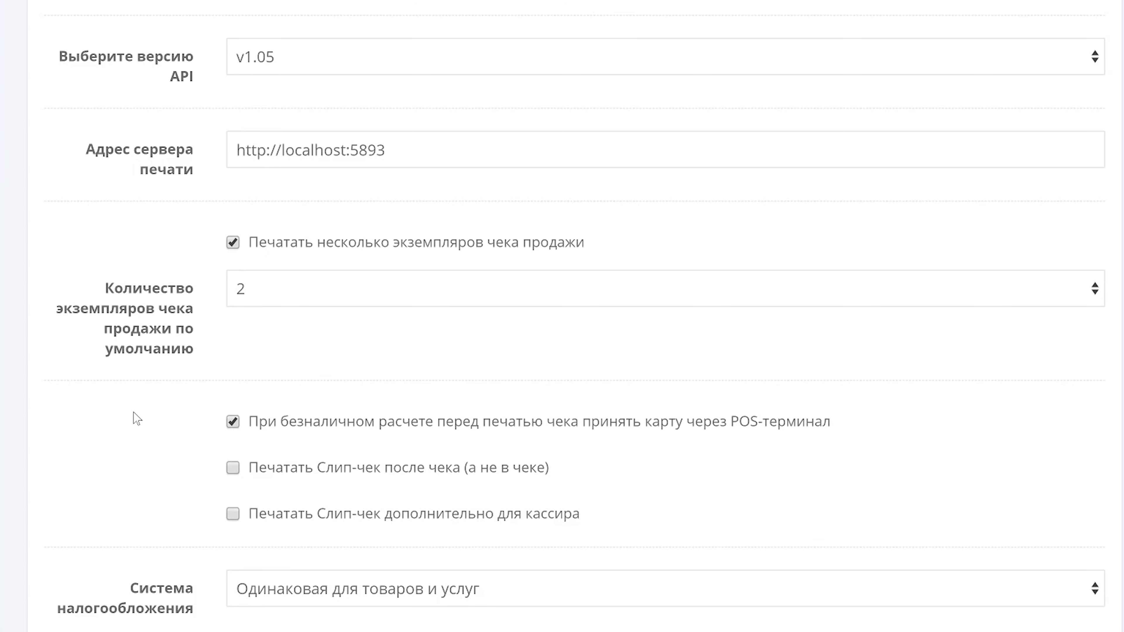
scroll(133, 413, down, 3)
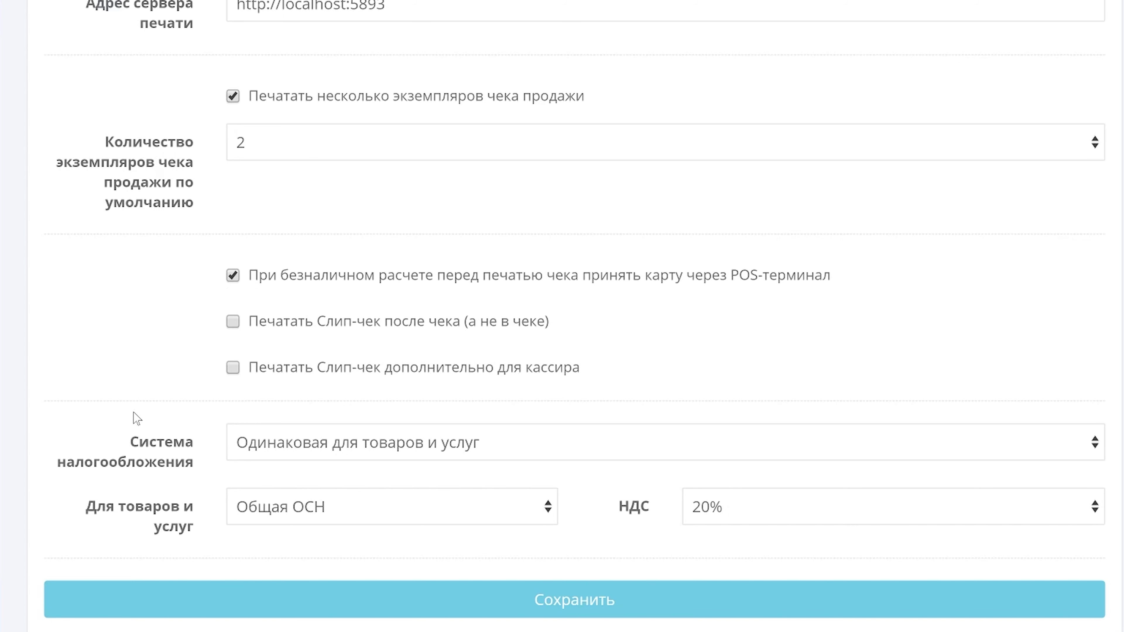
click(346, 447)
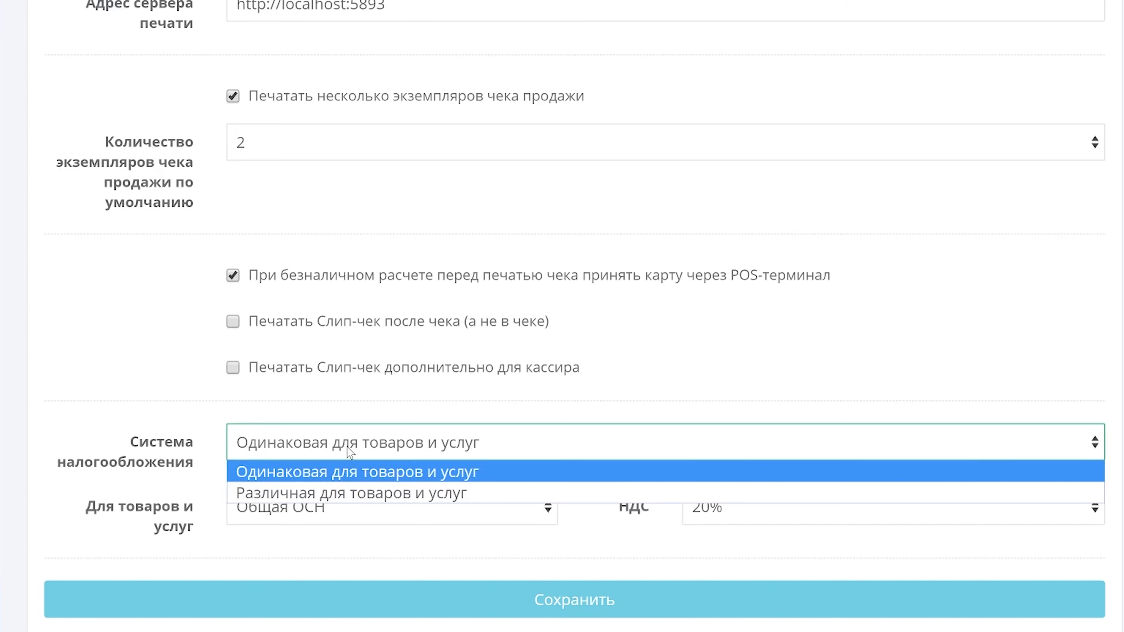
click(339, 478)
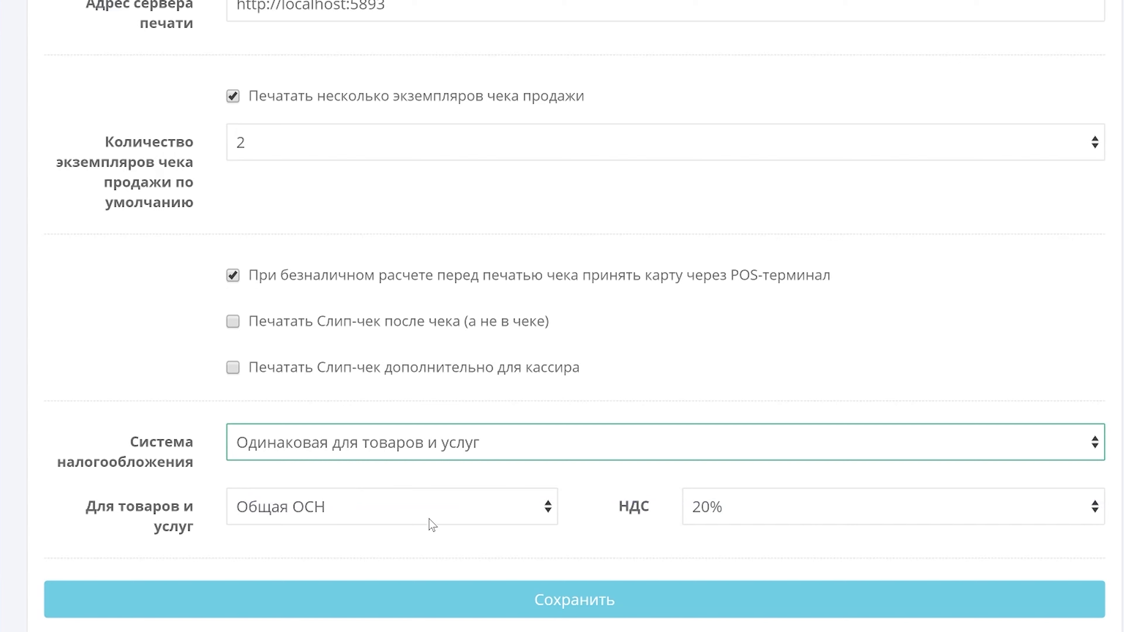
click(434, 511)
click(435, 510)
click(864, 506)
click(865, 505)
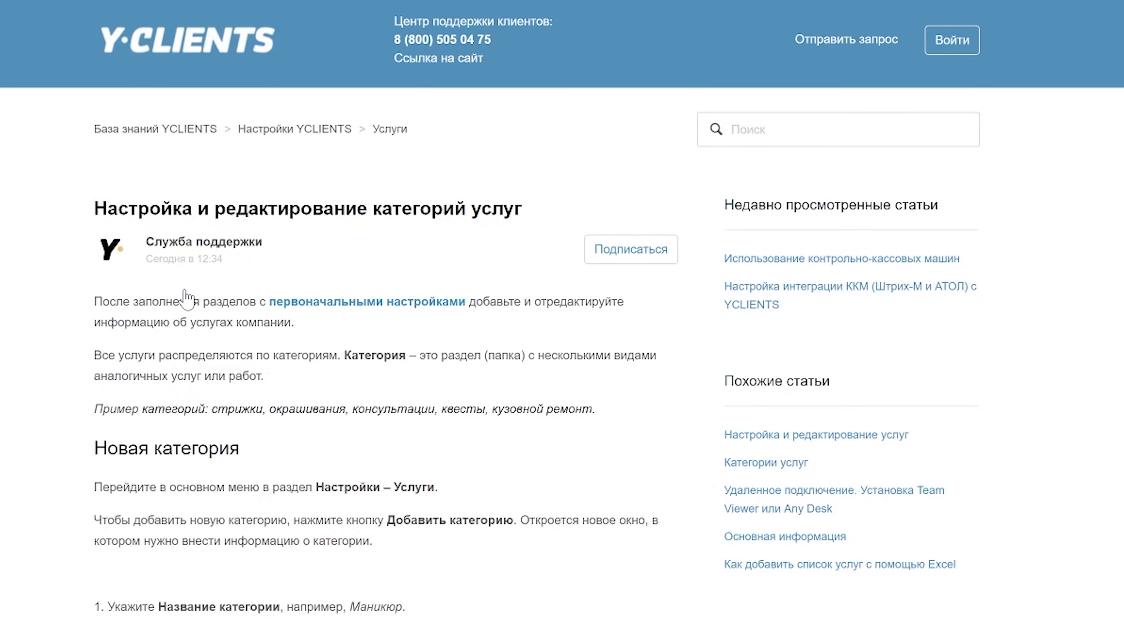
Step: Look through the knowledge base article Настройка и редактирование категорий услуг
scroll(86, 427, down, 10)
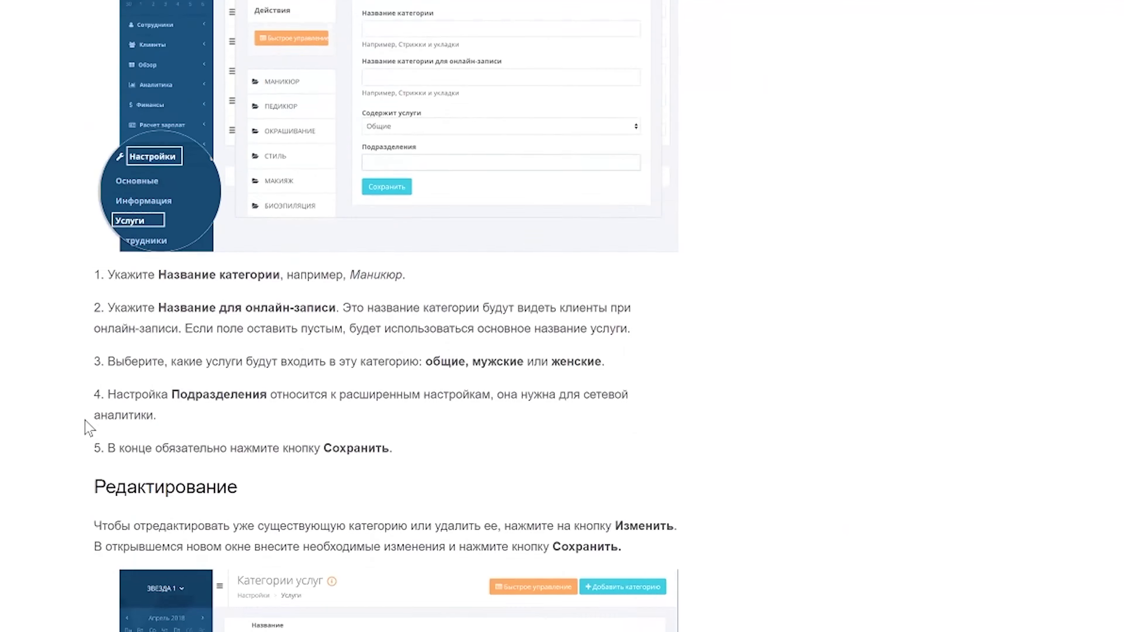
scroll(87, 427, down, 5)
scroll(87, 428, up, 15)
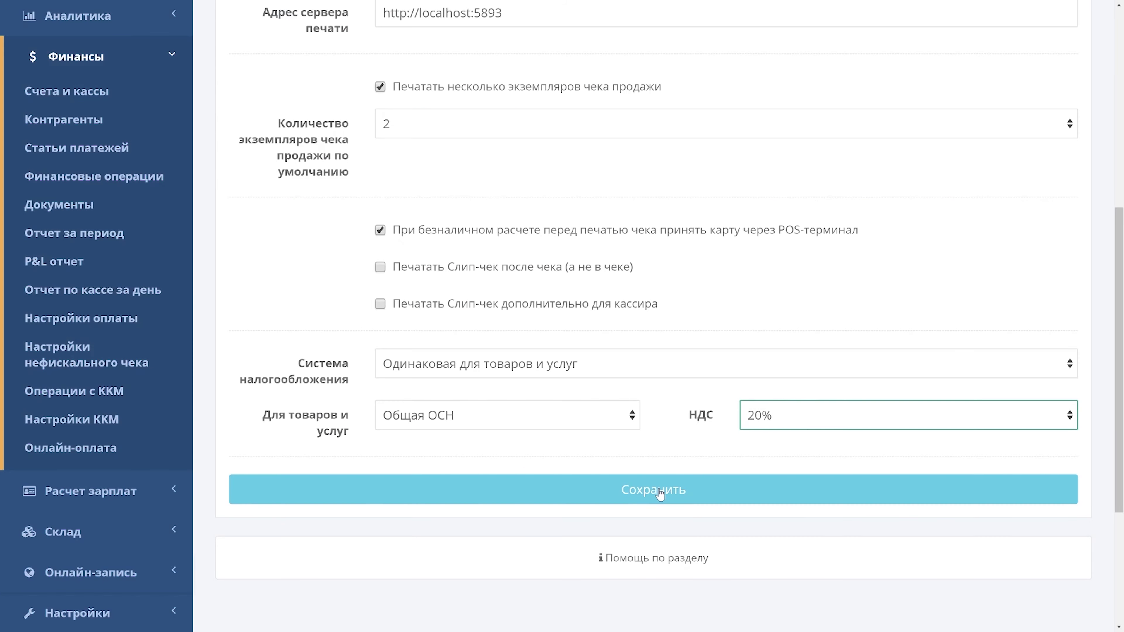
Step: Save the cash register equipment settings
click(660, 492)
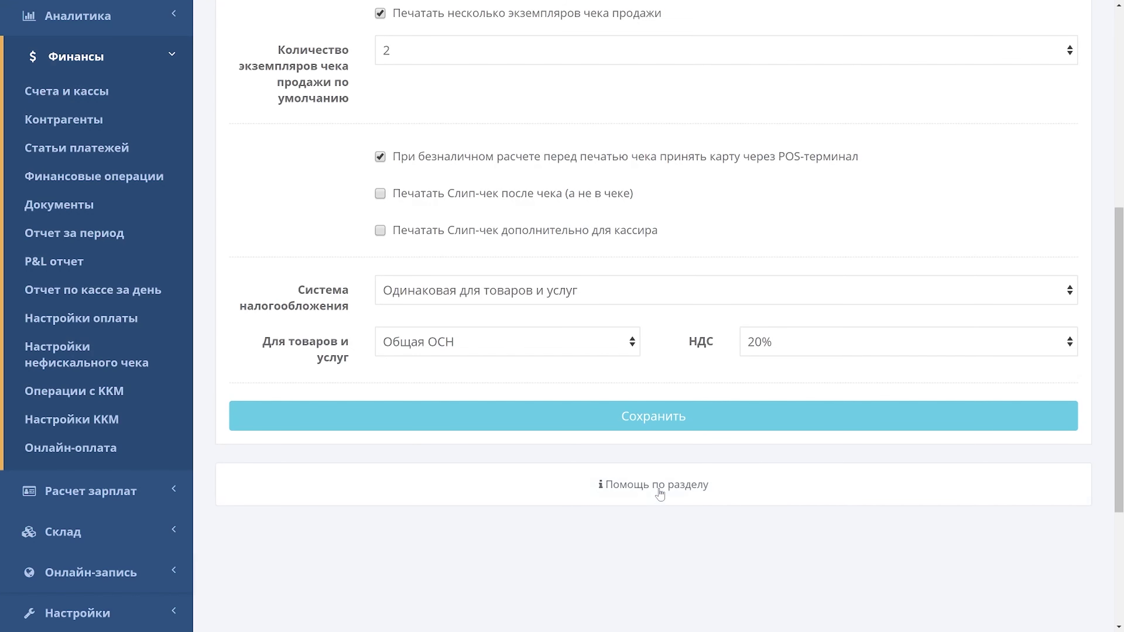
click(660, 485)
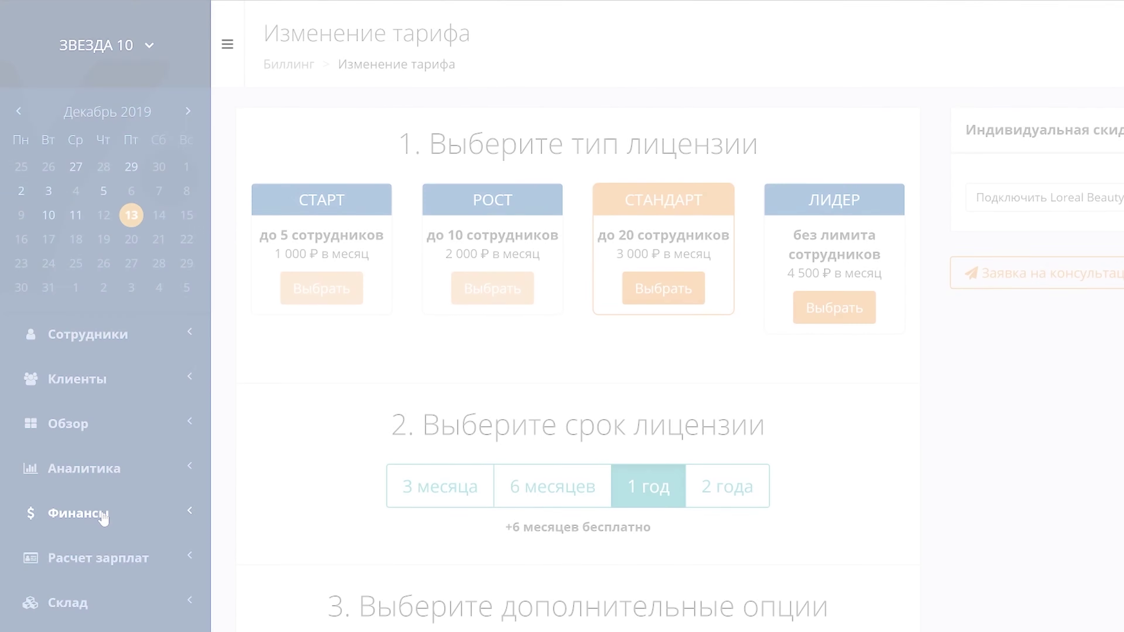
Step: Open the Операции с ККМ section under Финансы to view the cash register's status and operations
click(67, 516)
scroll(71, 518, down, 6)
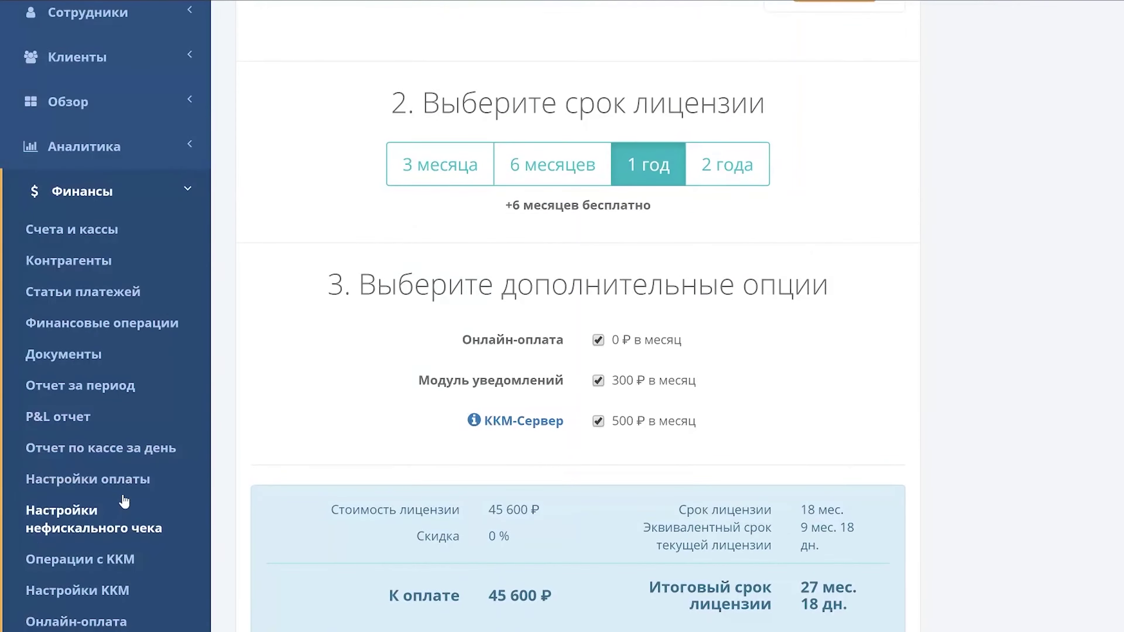
scroll(124, 502, down, 3)
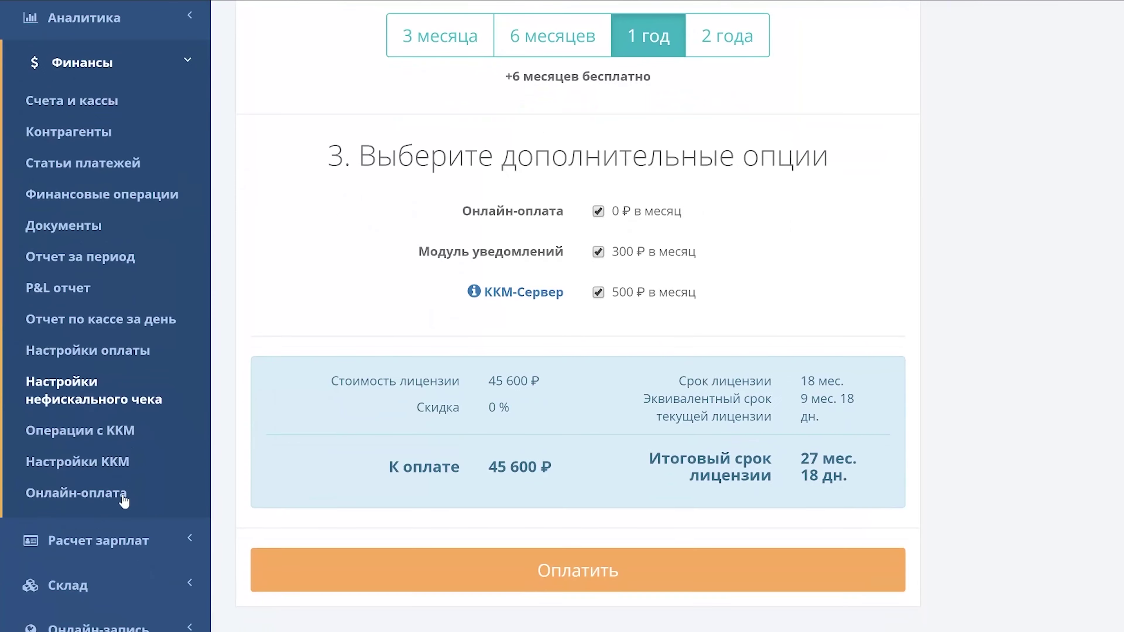
click(128, 432)
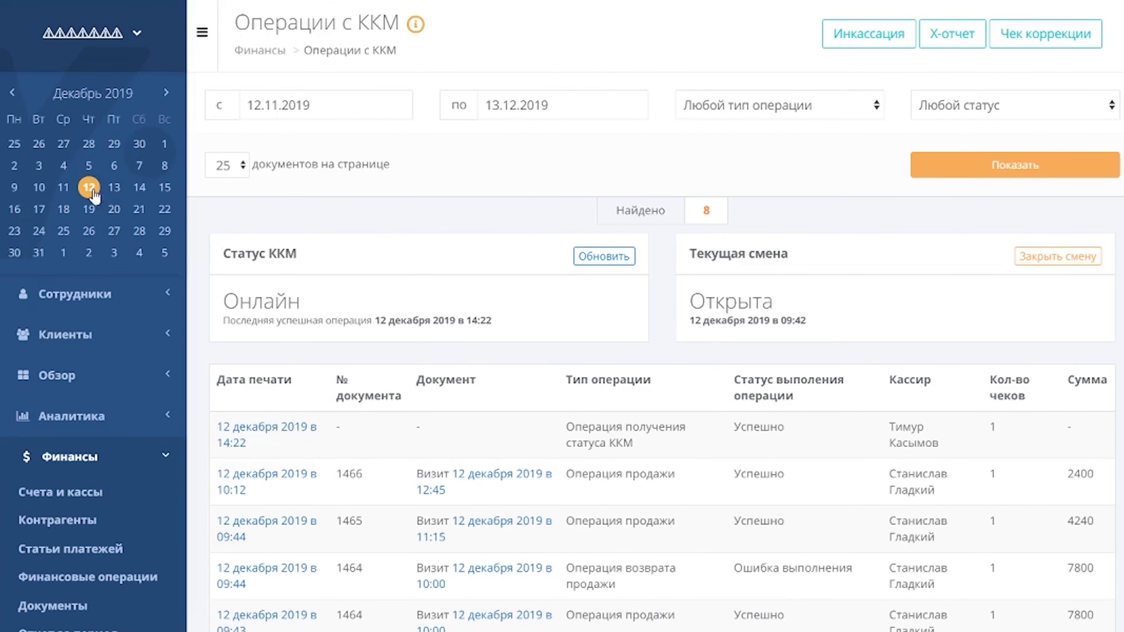
Step: Open the appointment journal for 12 December and create a client appointment at 14:45 with услуга 5
click(89, 186)
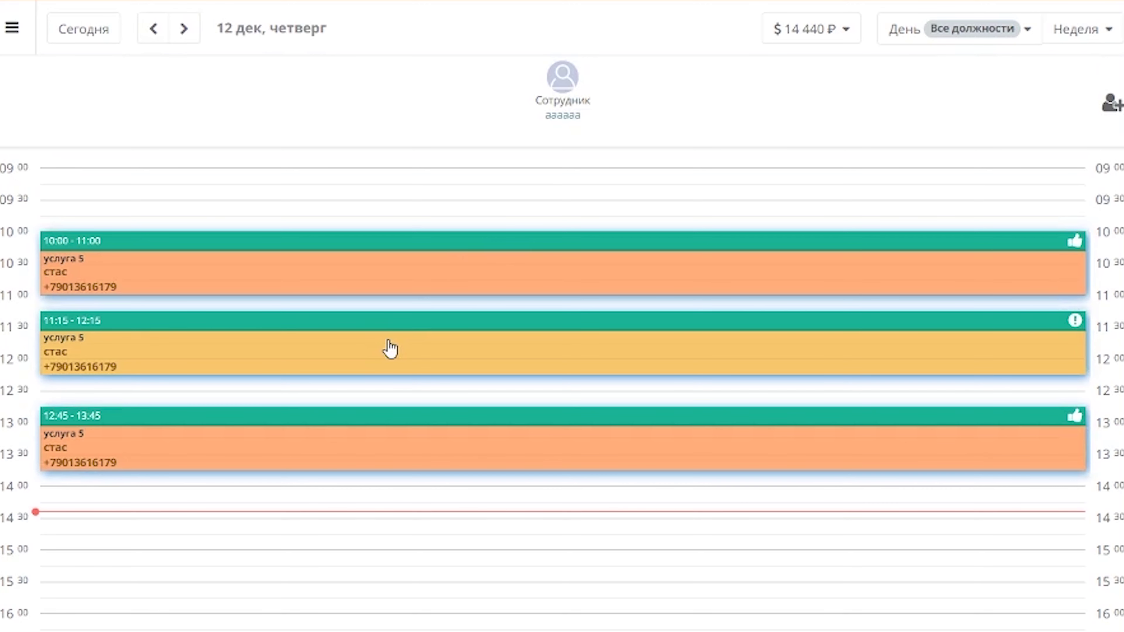
click(292, 549)
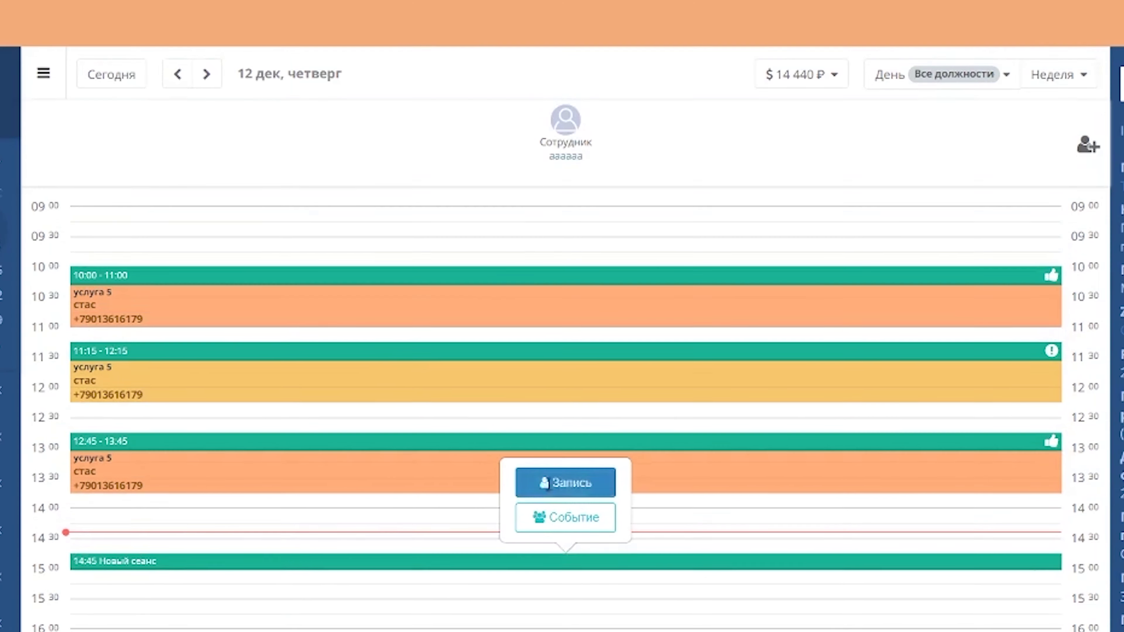
click(562, 460)
click(644, 438)
click(422, 531)
scroll(861, 452, down, 5)
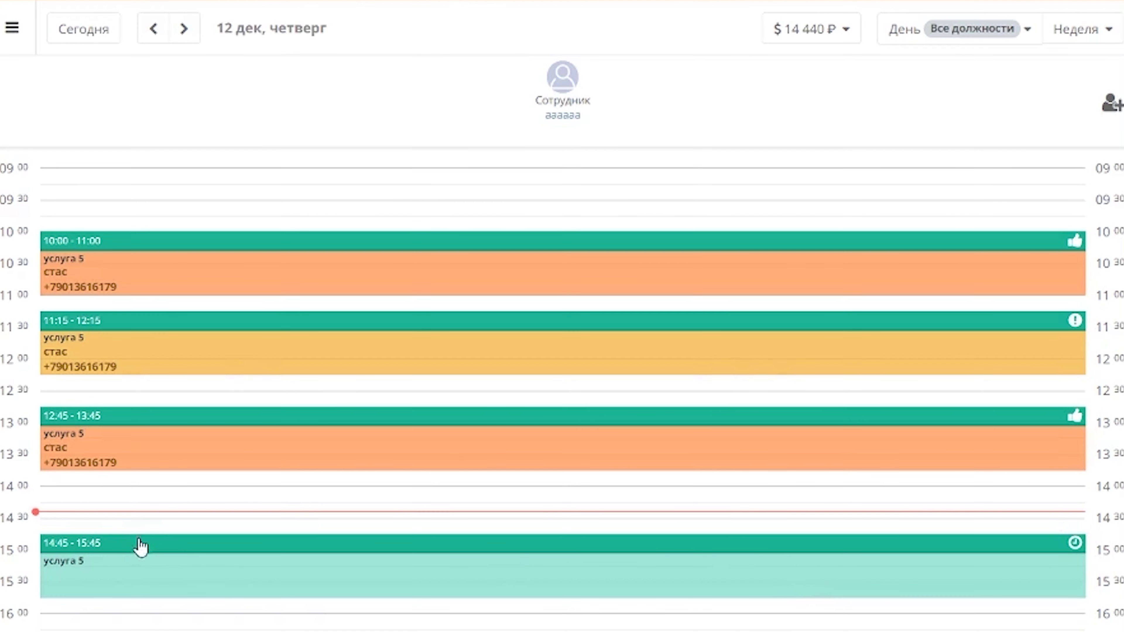
Step: From the 14:45 appointment's visit status, save it to detailed payment and pay 2400 ₽ to Расчетный счет
click(141, 546)
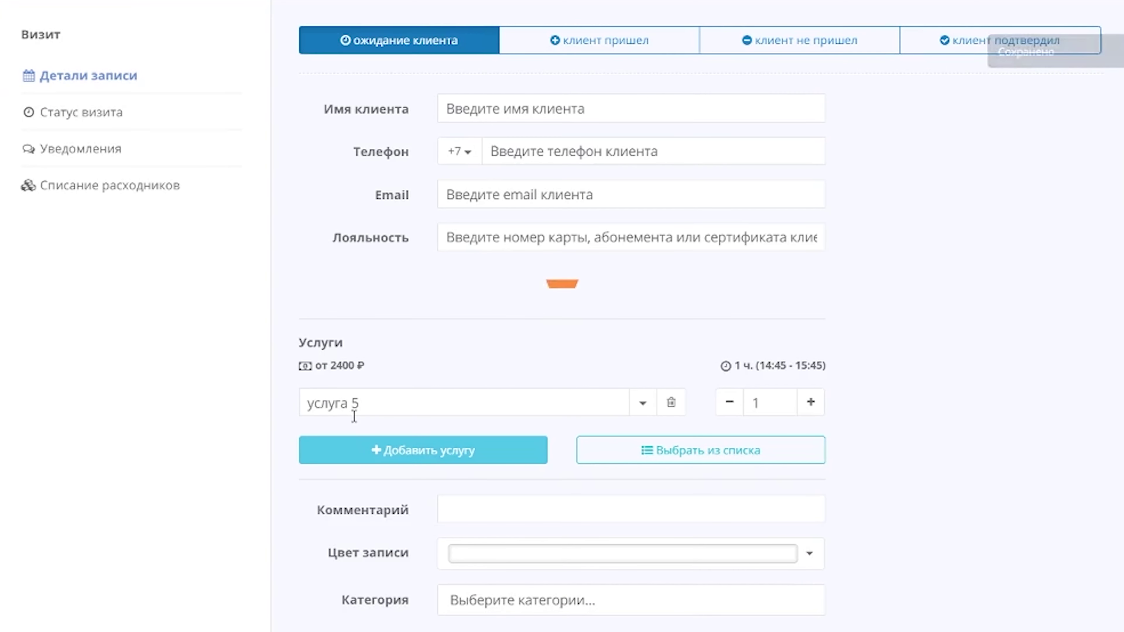
click(98, 119)
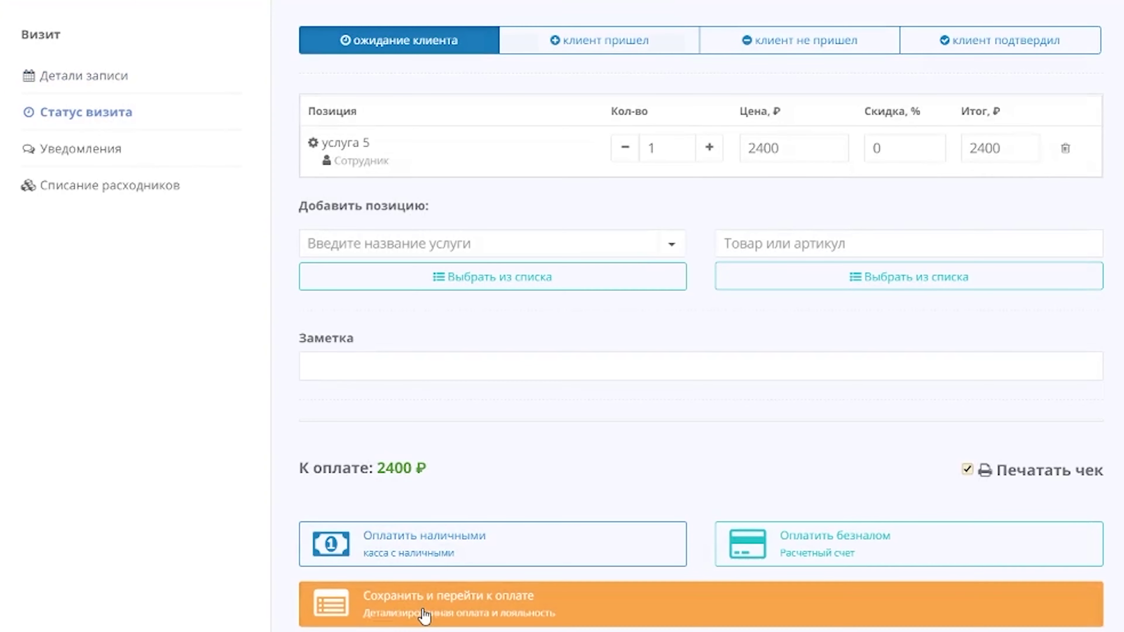
click(424, 613)
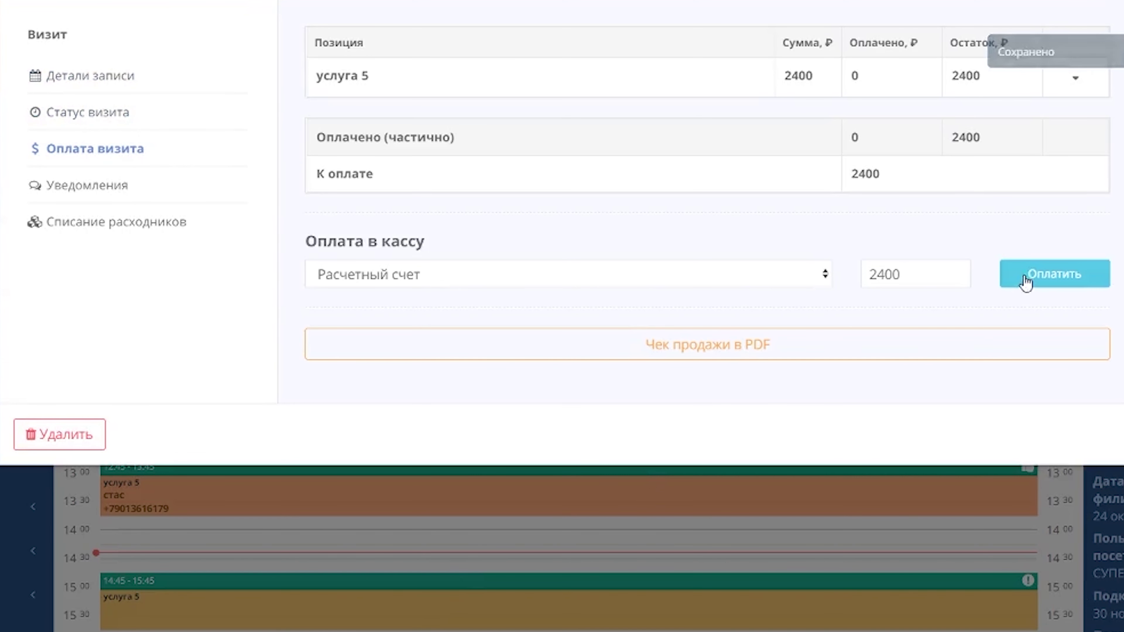
click(1035, 276)
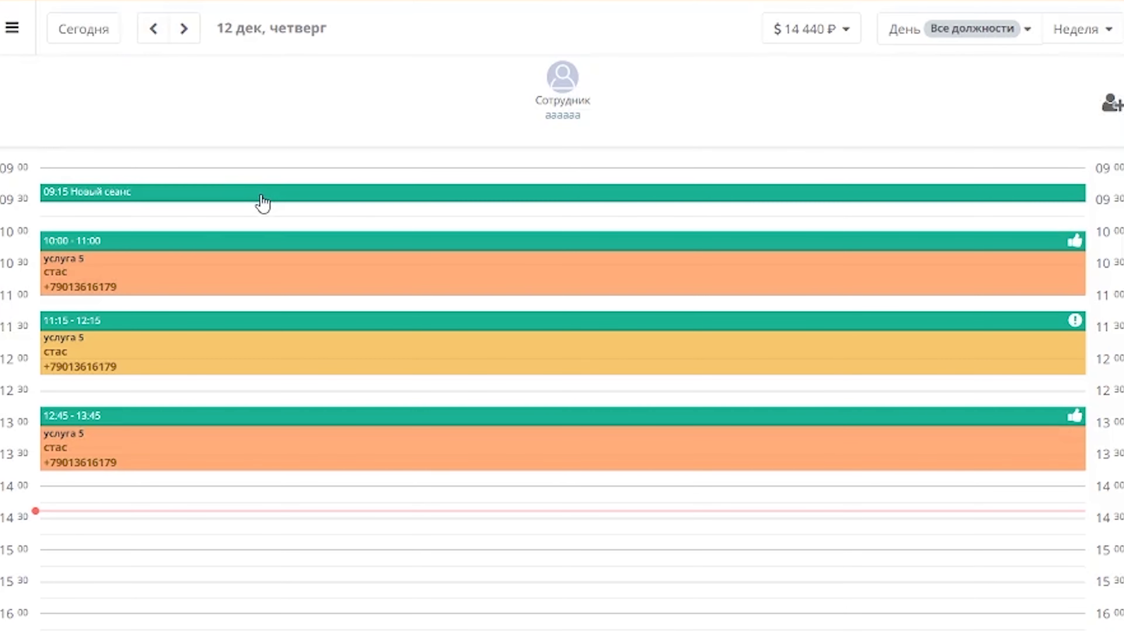
Step: Open the 11:15 appointment's visit payment and print its refund receipt
drag(237, 210, 91, 334)
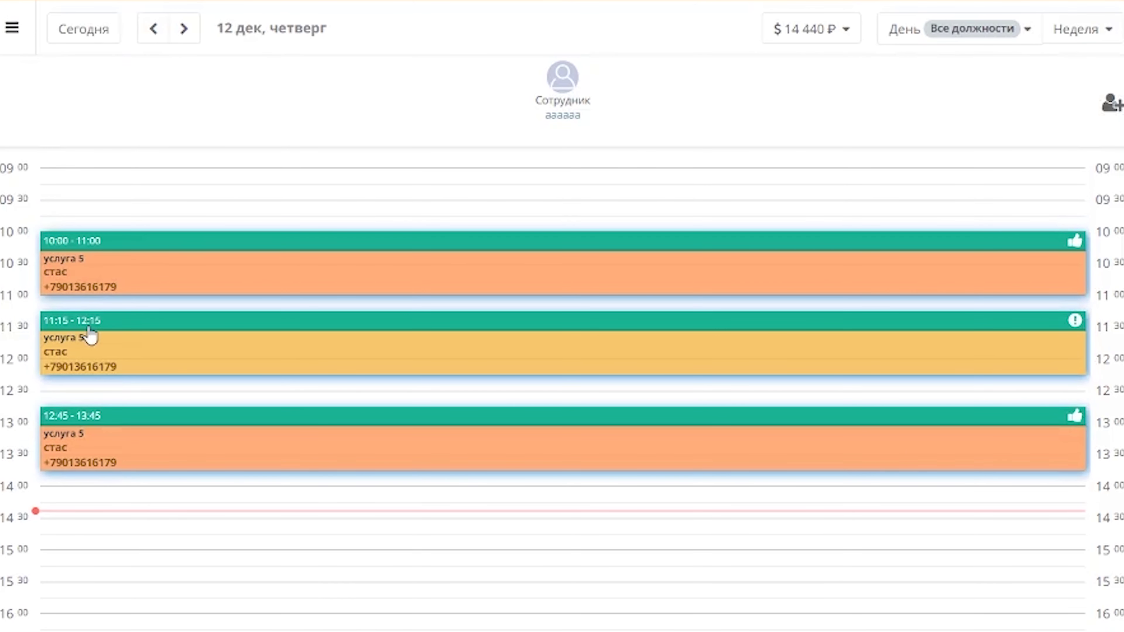
click(91, 336)
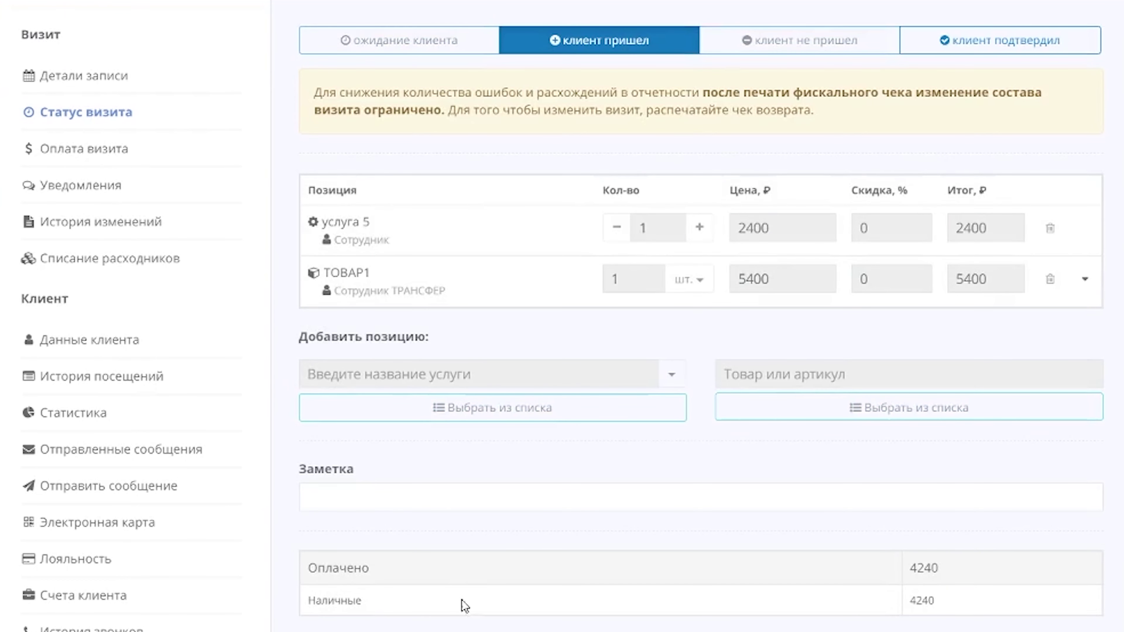
scroll(502, 573, down, 2)
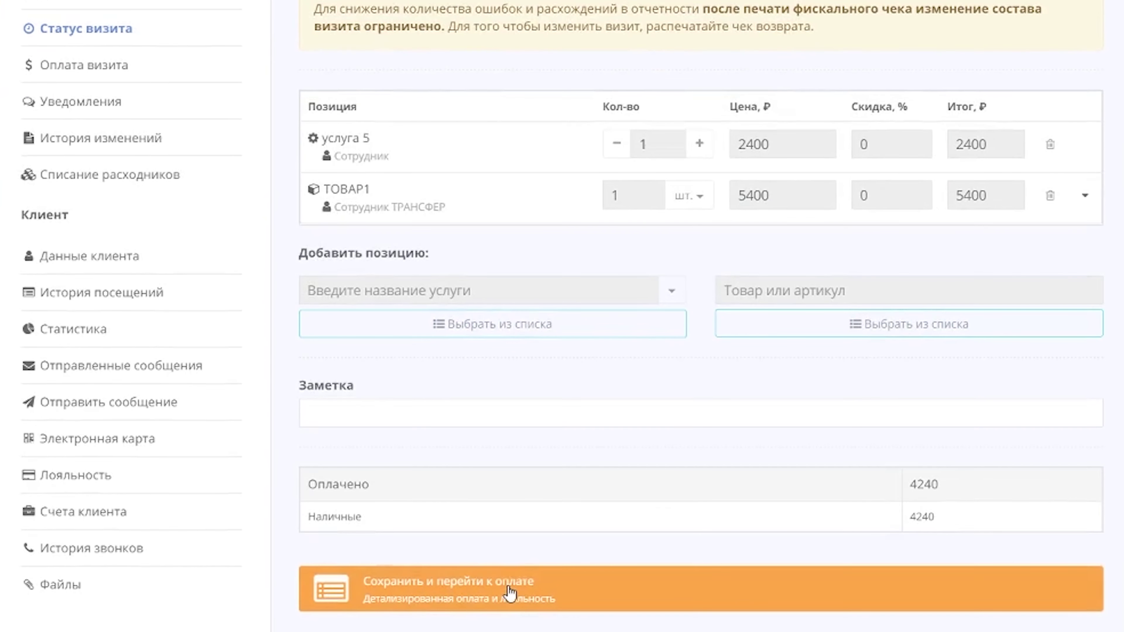
click(506, 591)
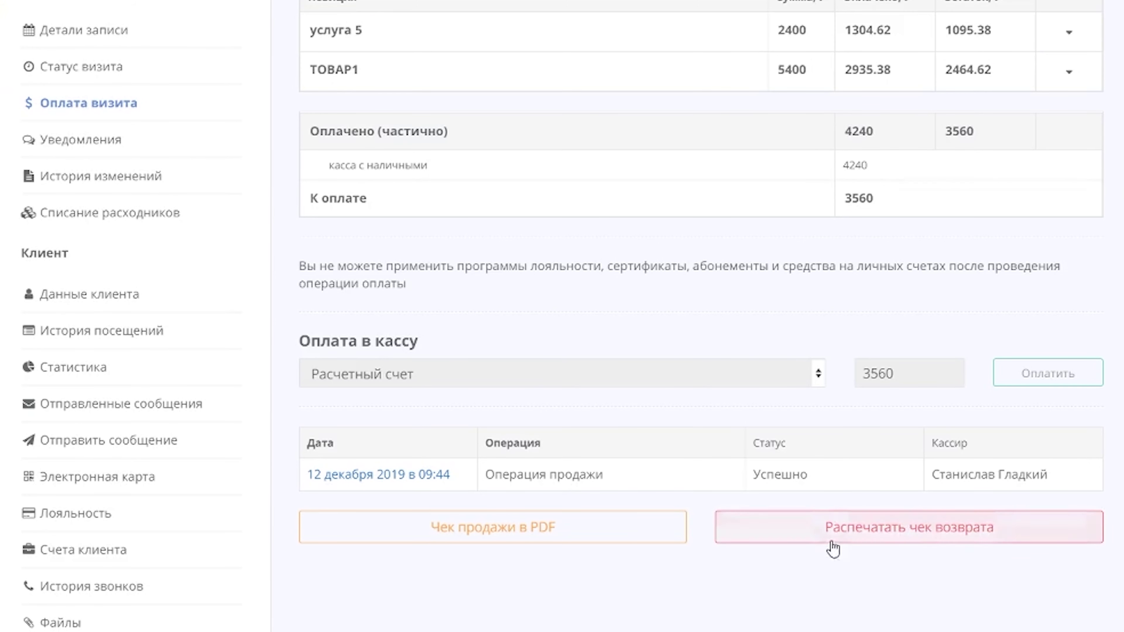
click(830, 534)
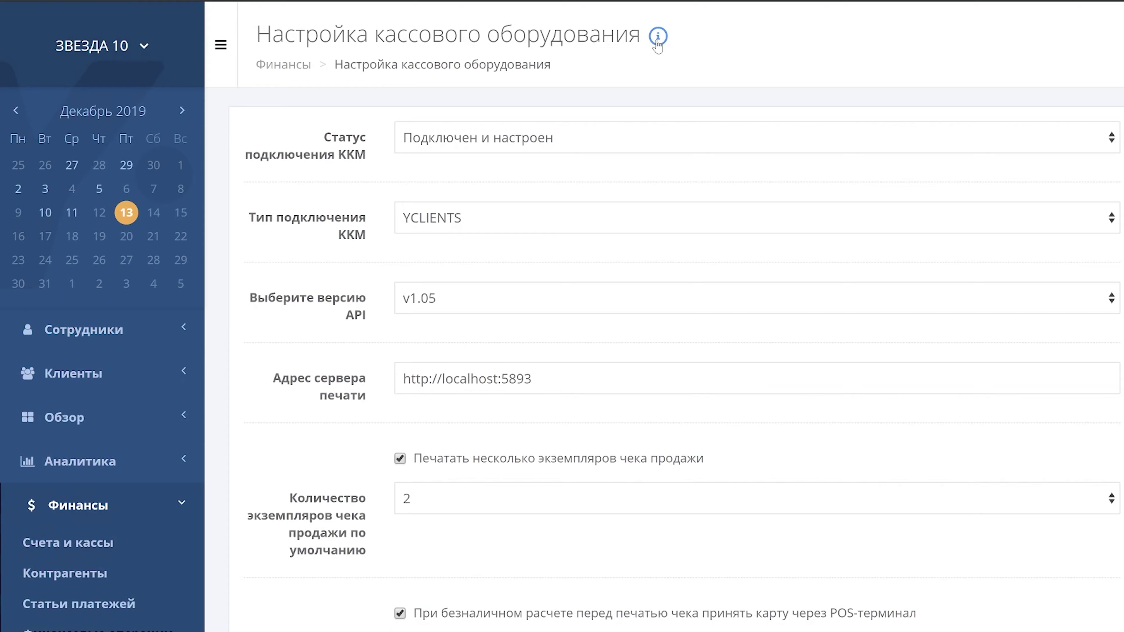
Step: Open the help article for the cash equipment settings page, look through it and close it
click(658, 39)
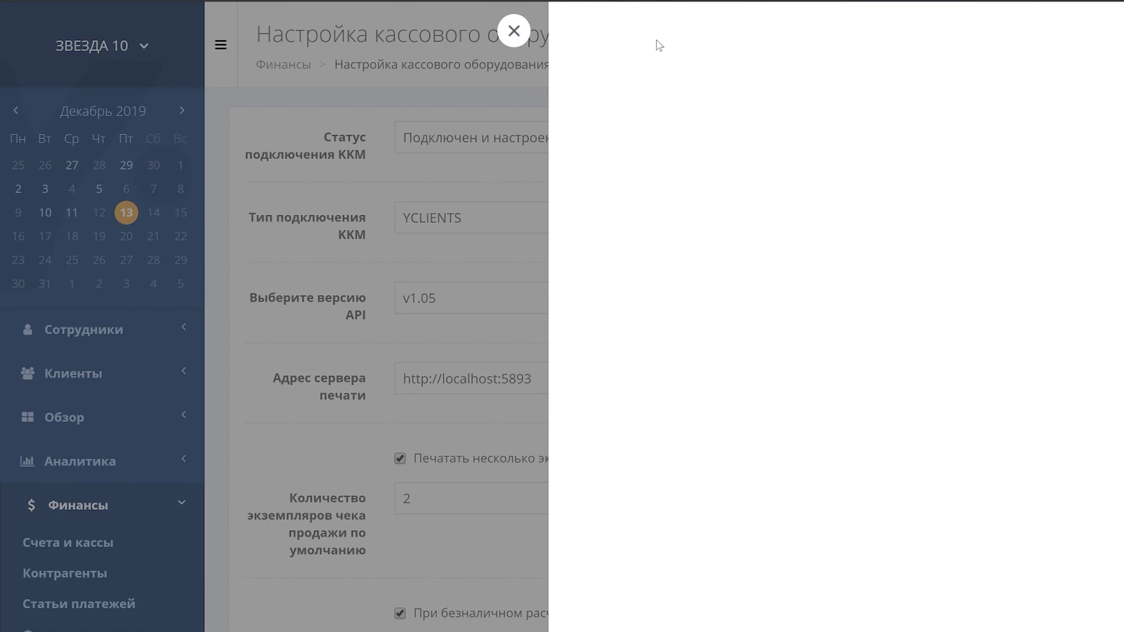
scroll(832, 310, down, 10)
scroll(832, 310, up, 10)
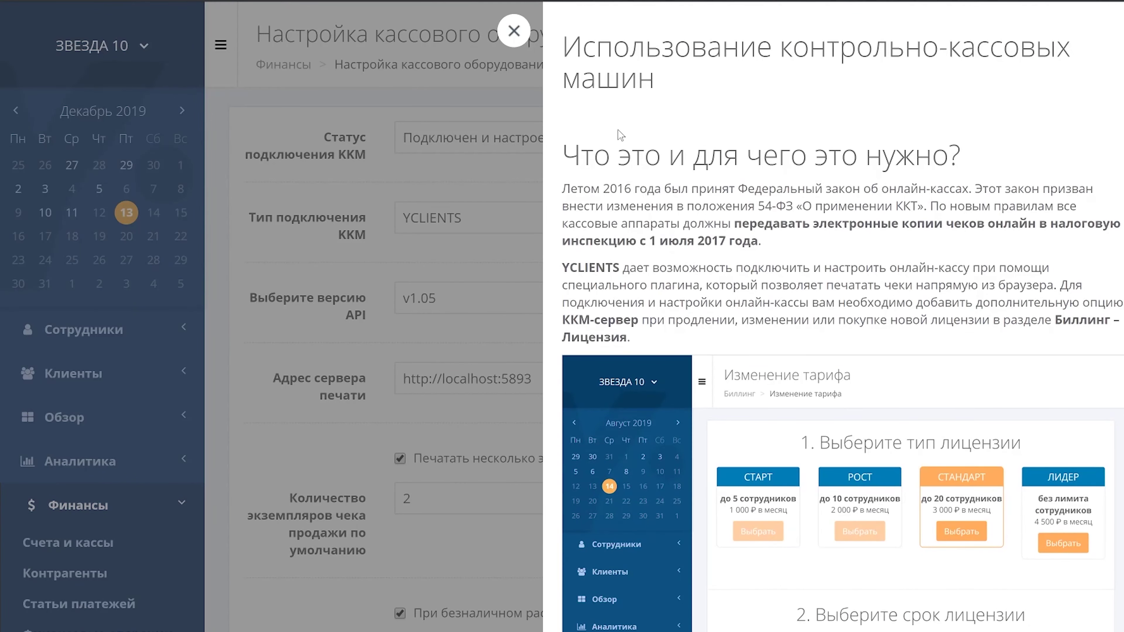
click(514, 31)
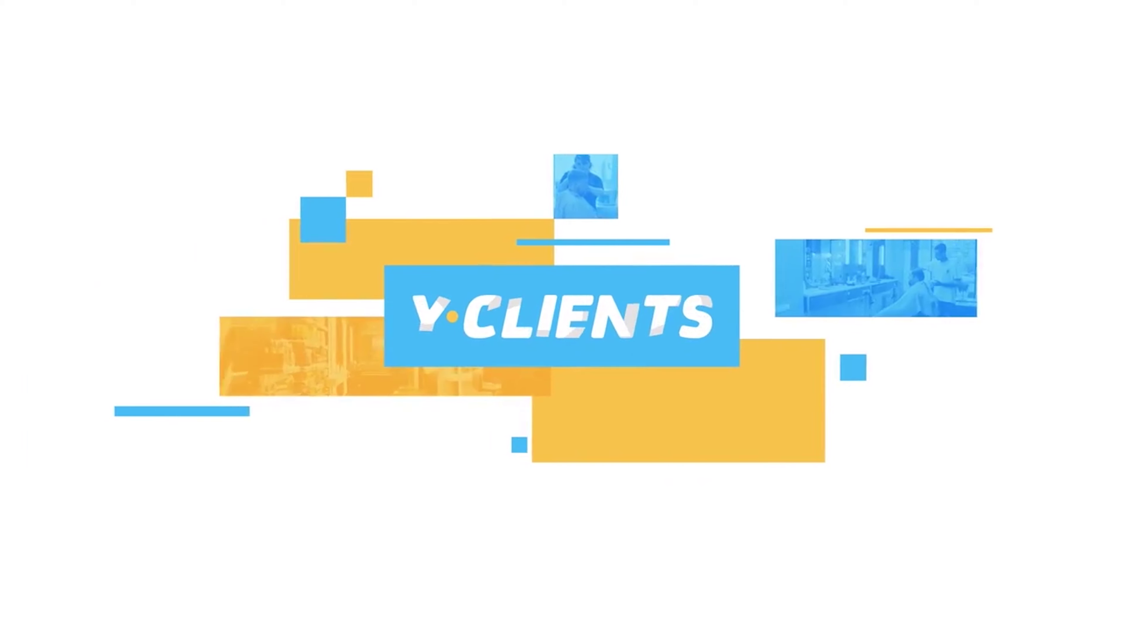